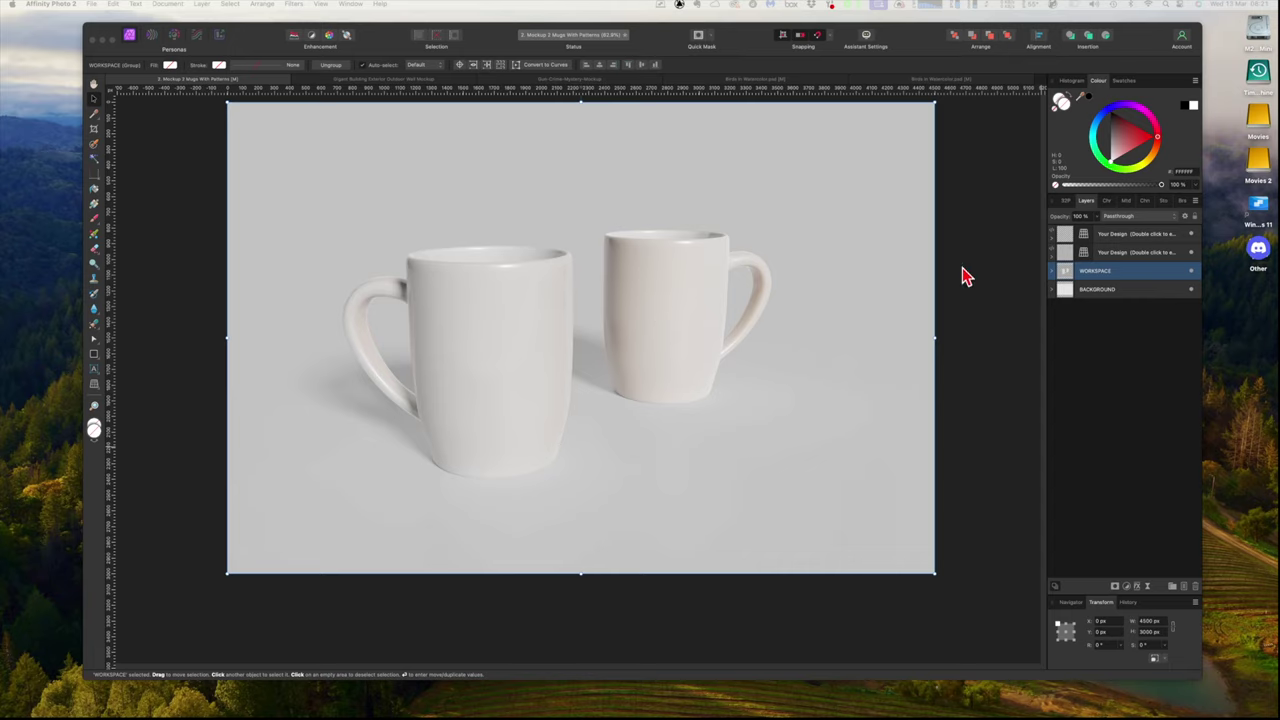
Step: Select the top 'Your Design' layer that wraps the left mug
left_click(1068, 241)
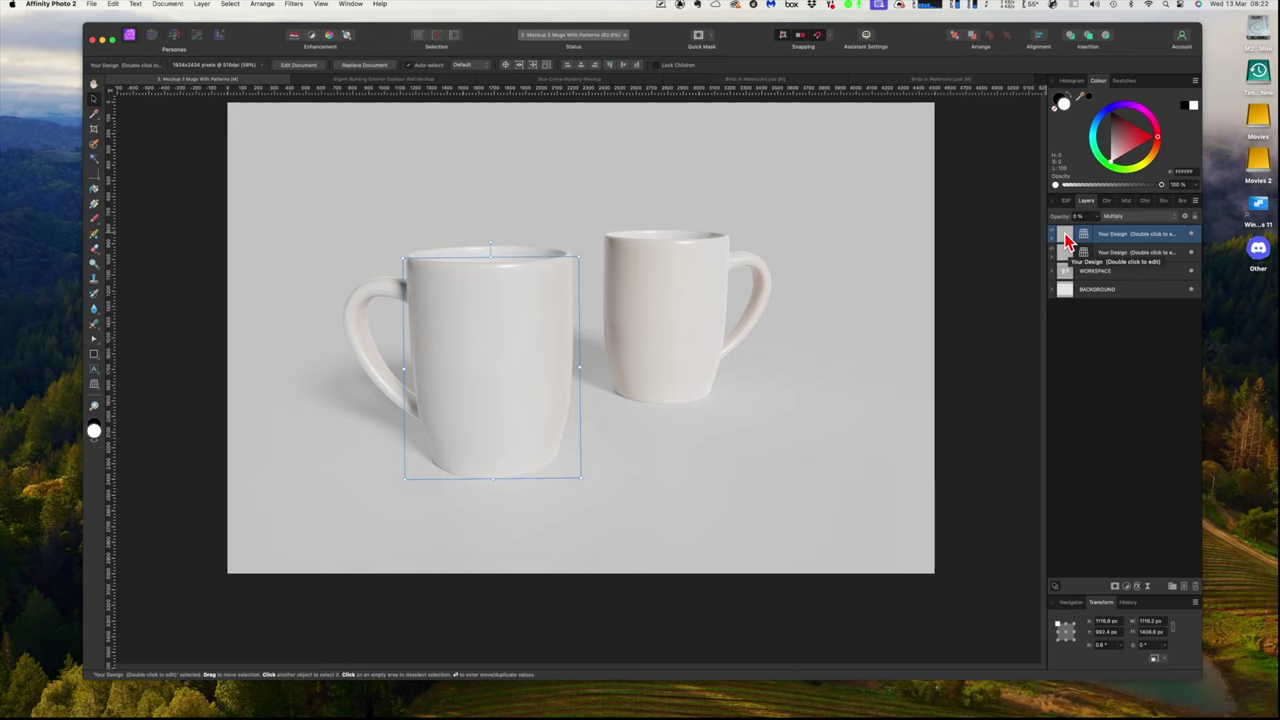
Step: Open the left mug's embedded design, hide the wading birds, and show the watercolour bluebird
double_click(1066, 240)
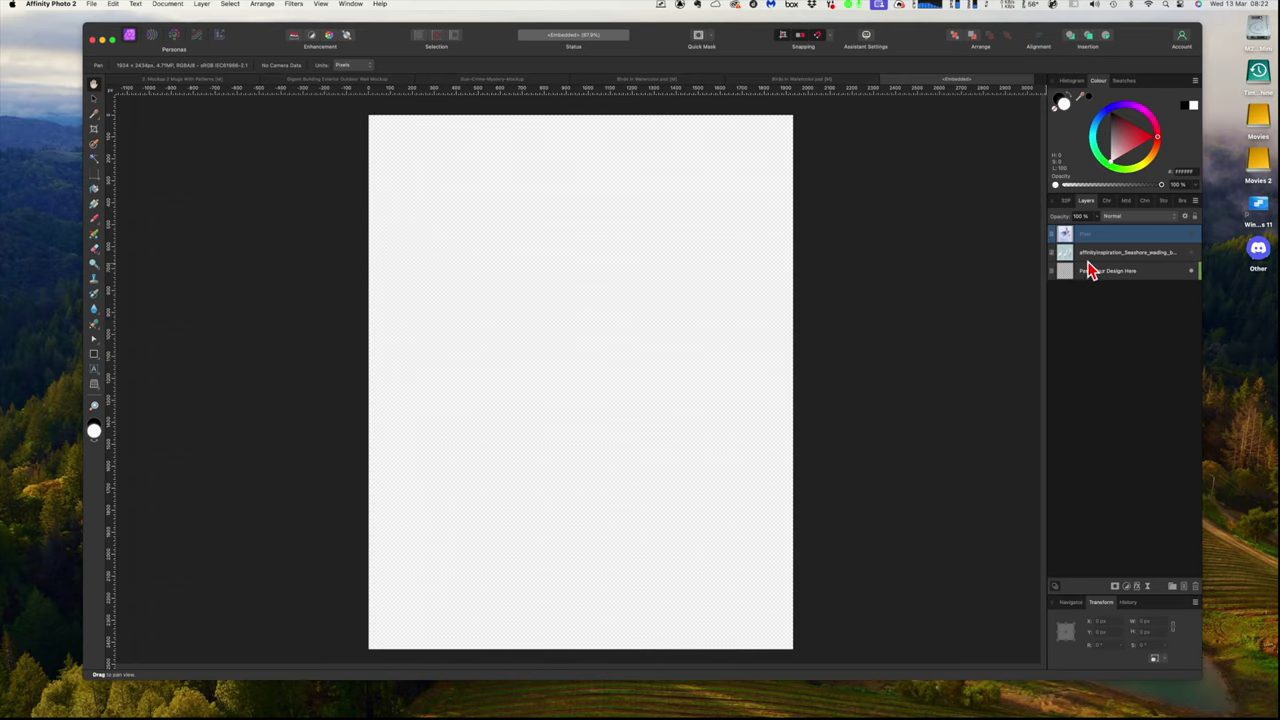
left_click(1191, 255)
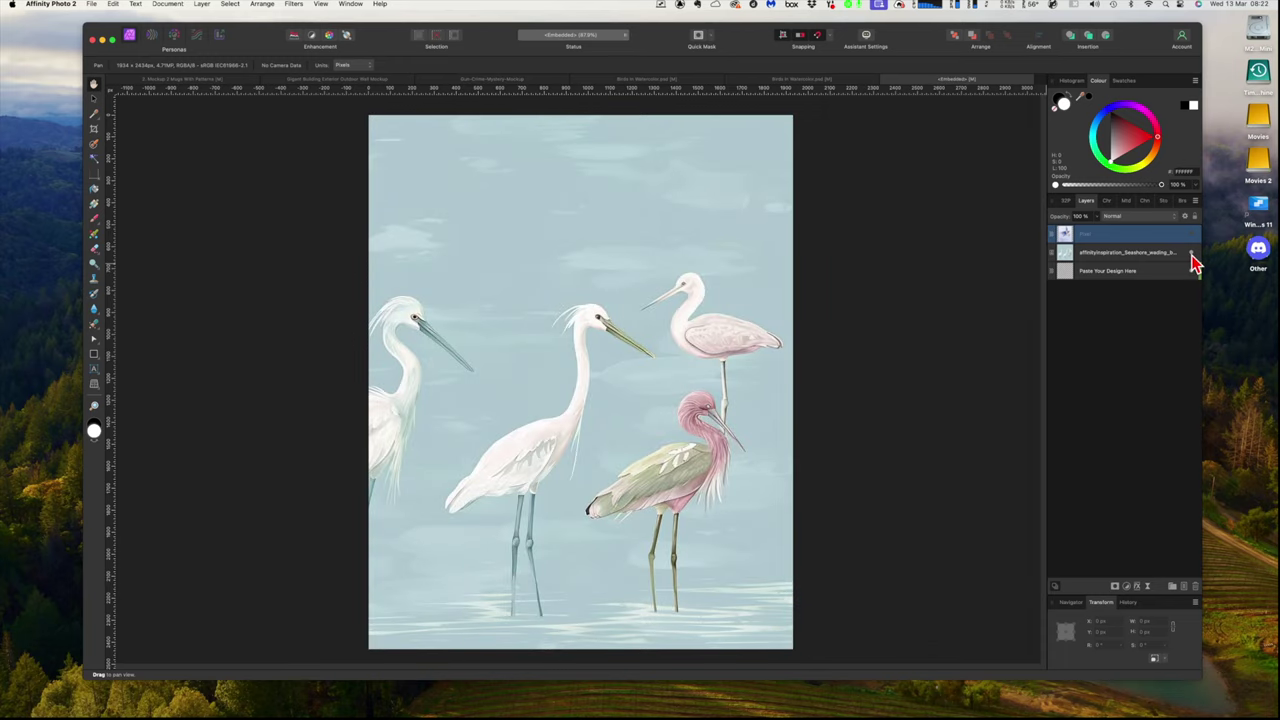
left_click(1191, 255)
left_click(1191, 236)
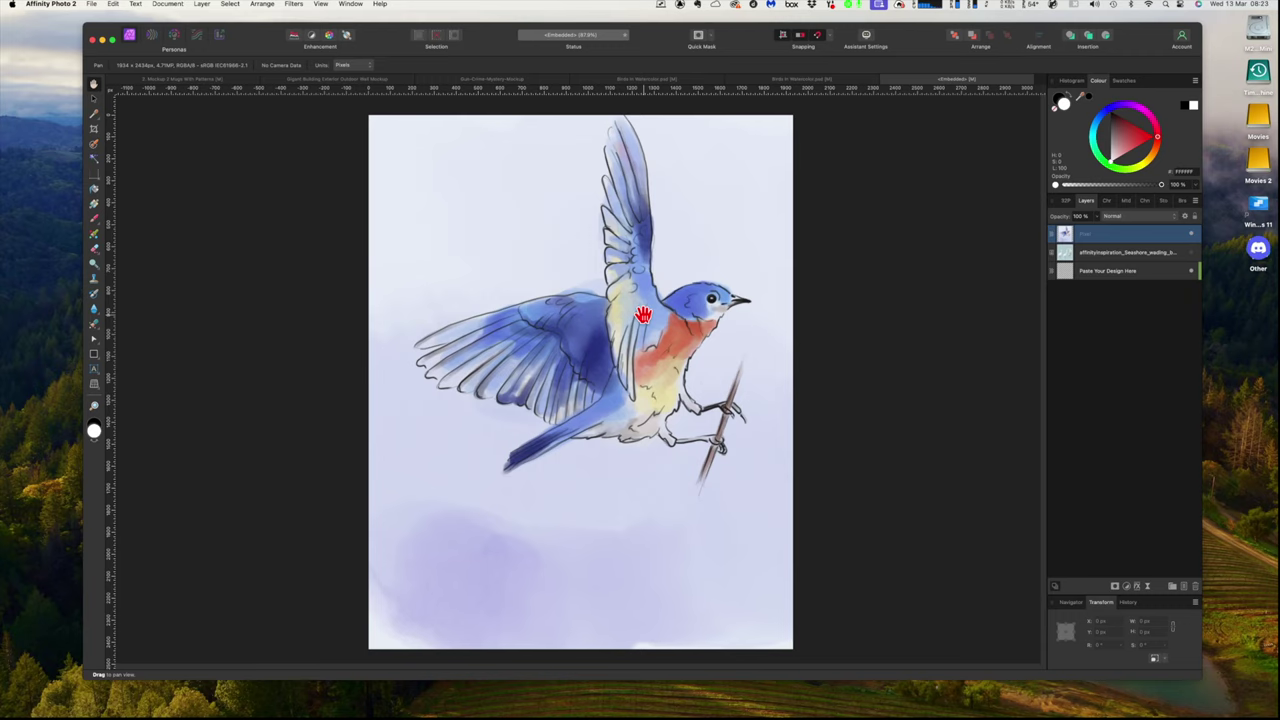
scroll(640, 314, "down", 2)
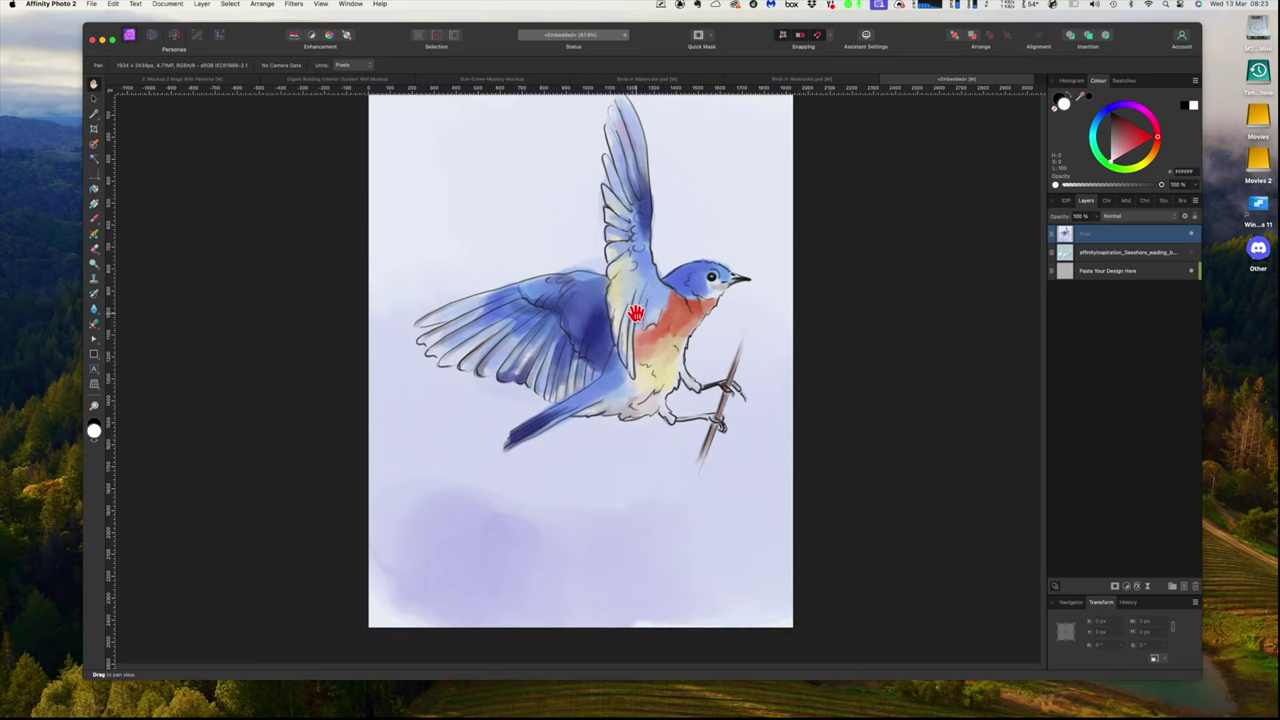
scroll(636, 313, "up", 5)
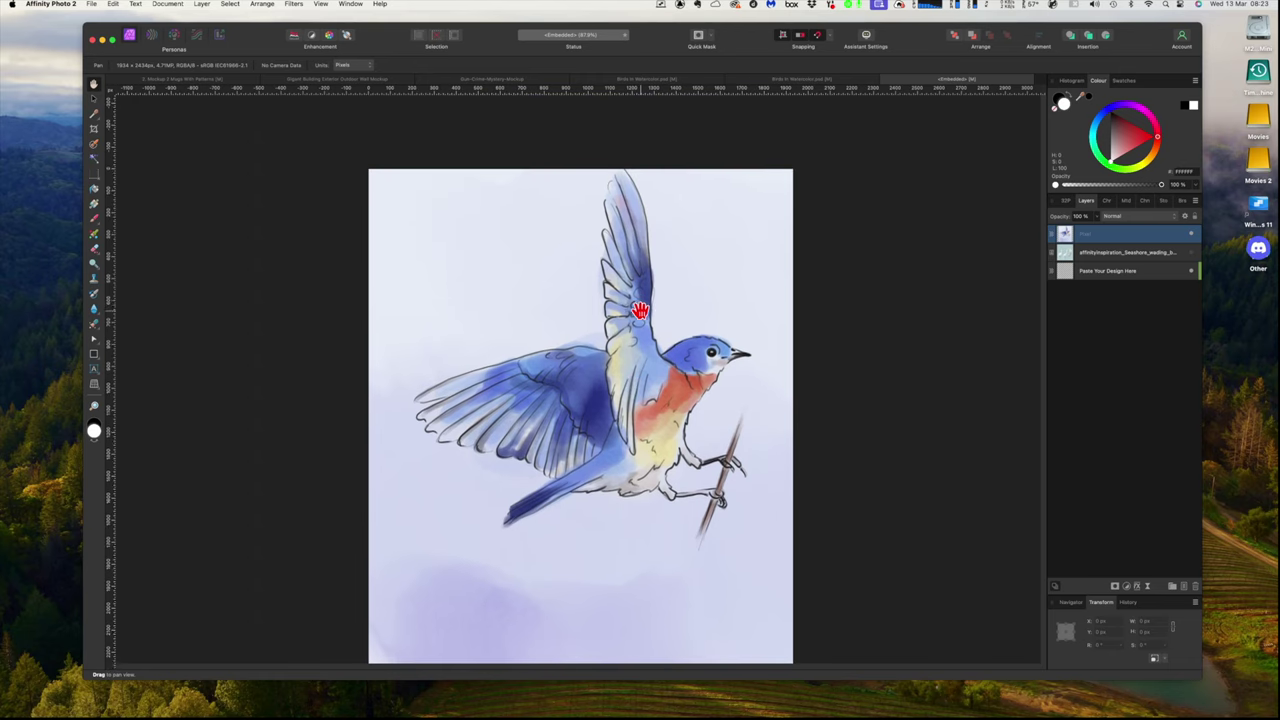
scroll(639, 313, "down", 2)
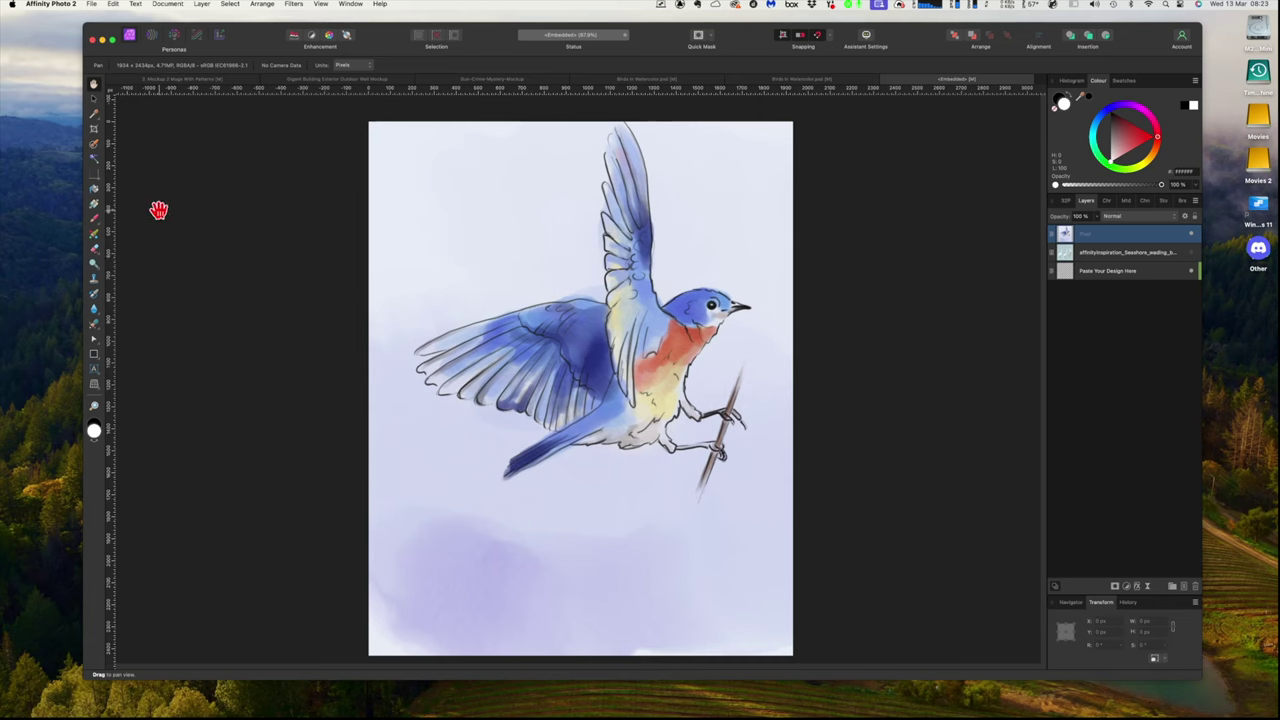
Step: Nudge the bluebird artwork slightly lower with the Move tool and close the embedded design
left_click(94, 97)
mouse_move(586, 304)
left_mouse_down()
mouse_move(588, 332)
mouse_move(585, 299)
left_mouse_up()
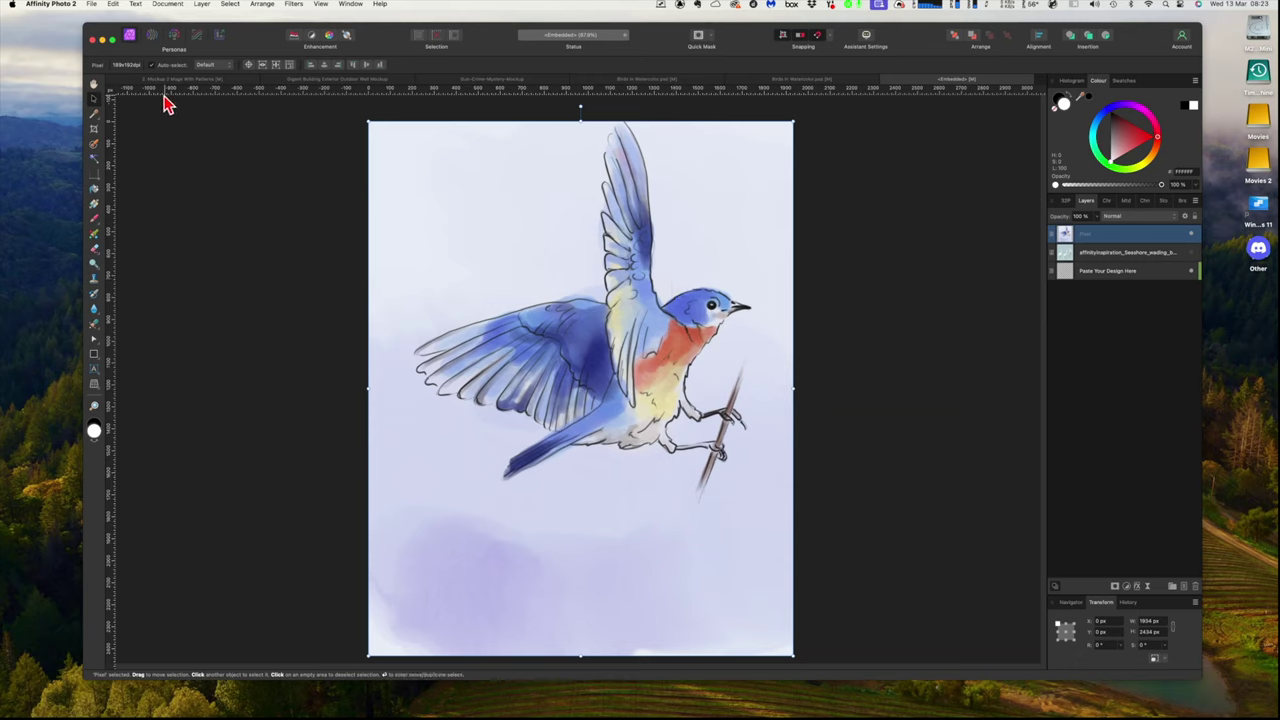
left_click(93, 6)
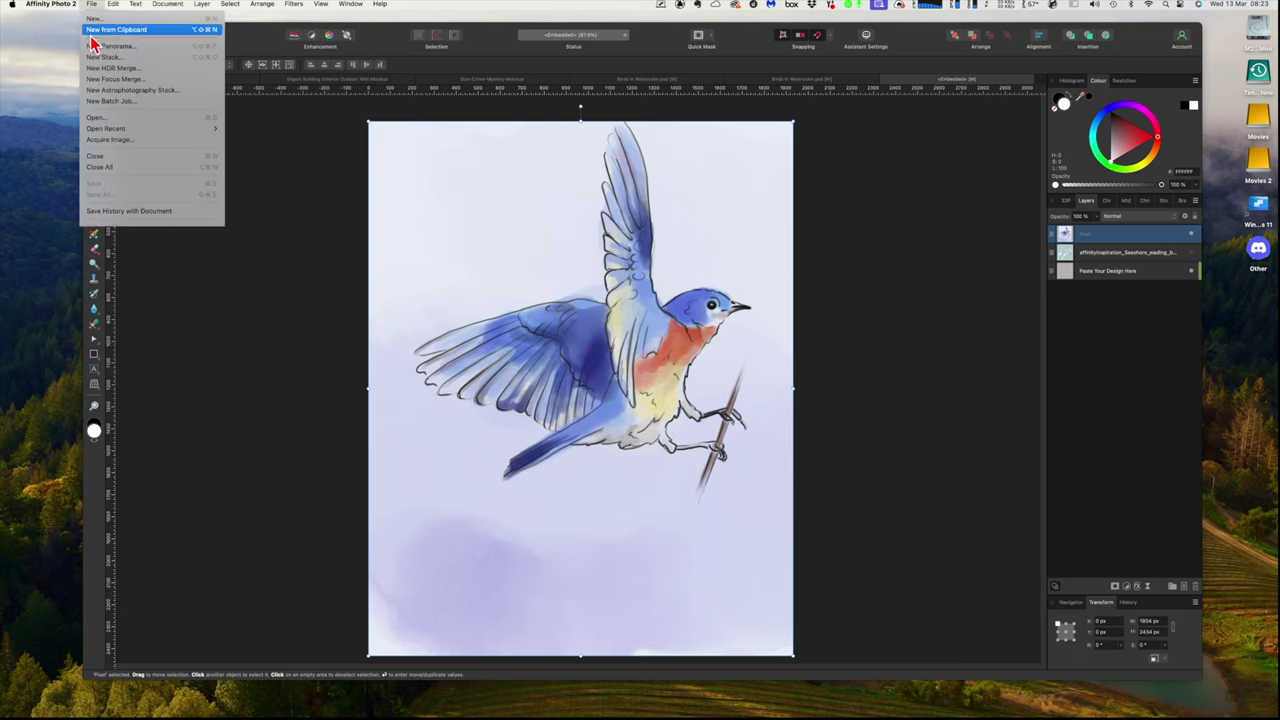
left_click(122, 159)
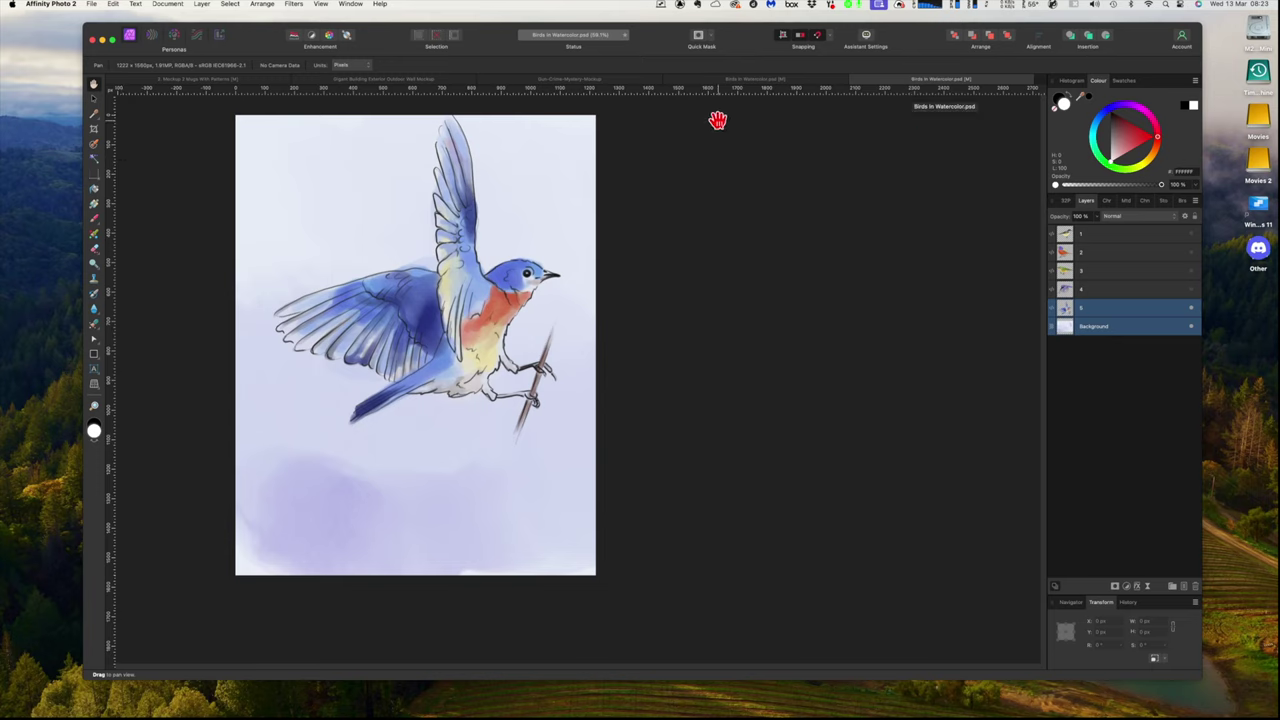
Step: Back in the two-mug mockup, select WORKSPACE and then the right mug's 'Your Design' layer
left_click(204, 82)
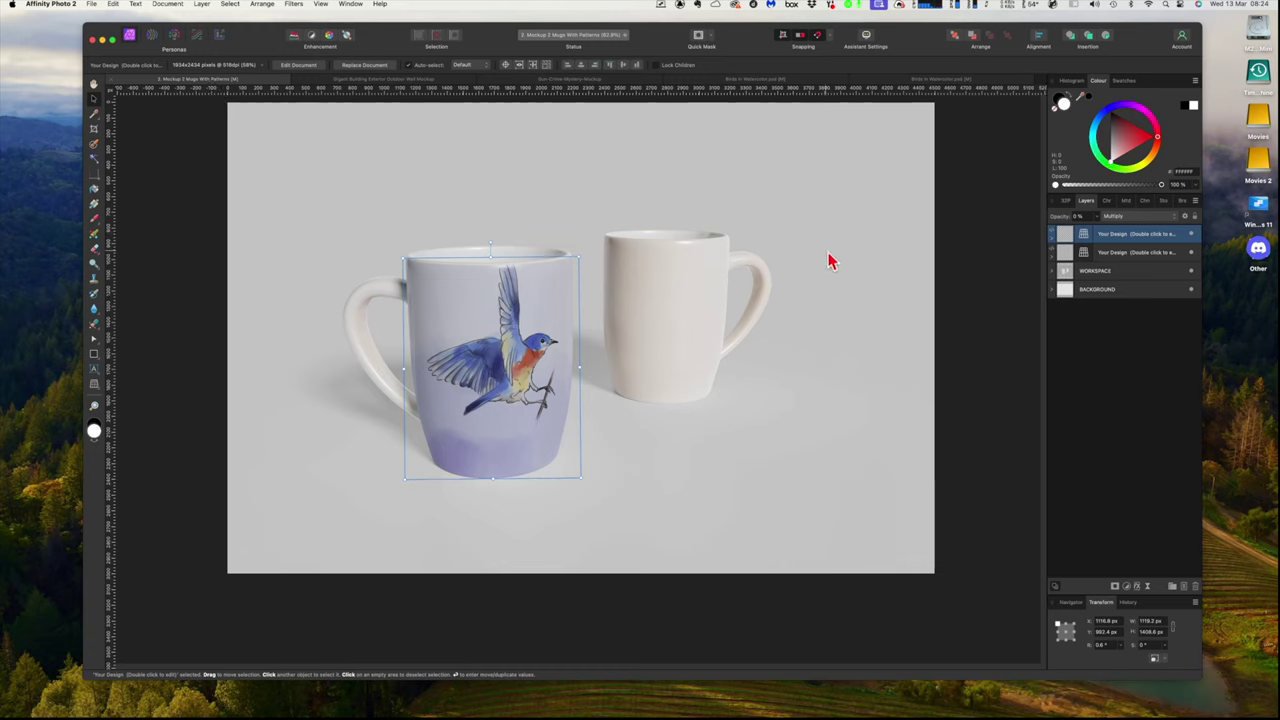
left_click(866, 290)
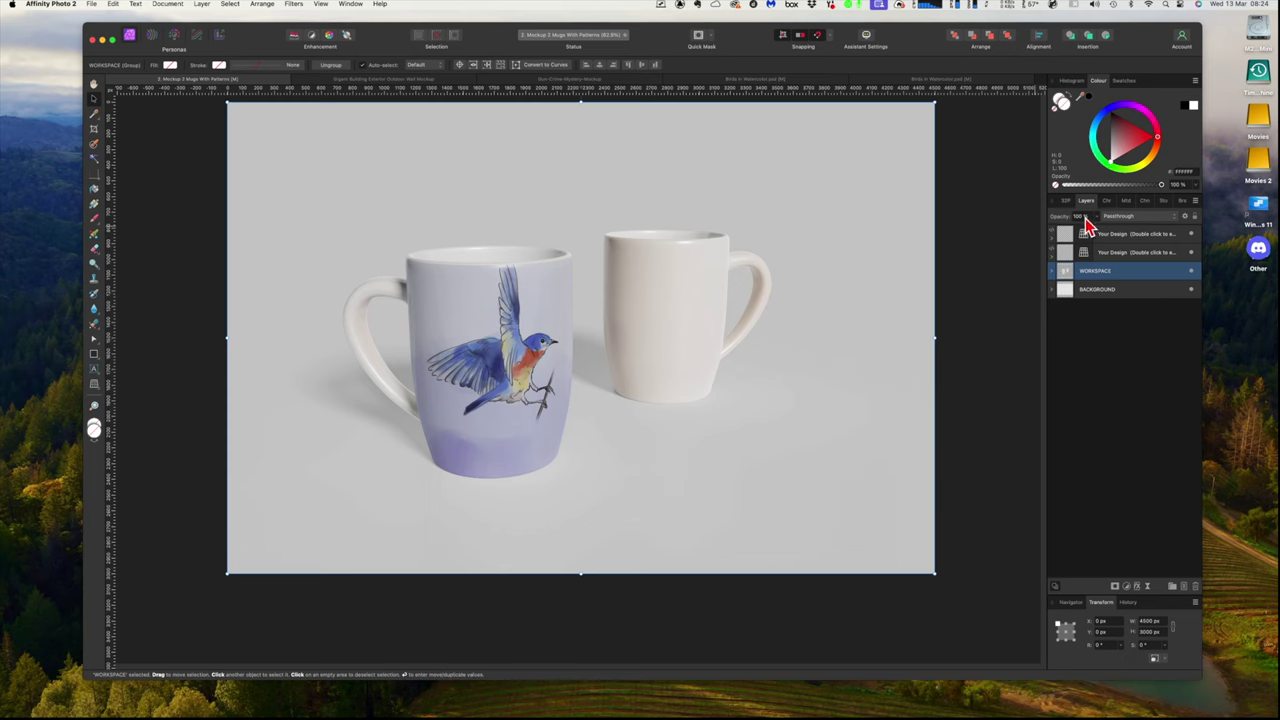
left_click(1067, 256)
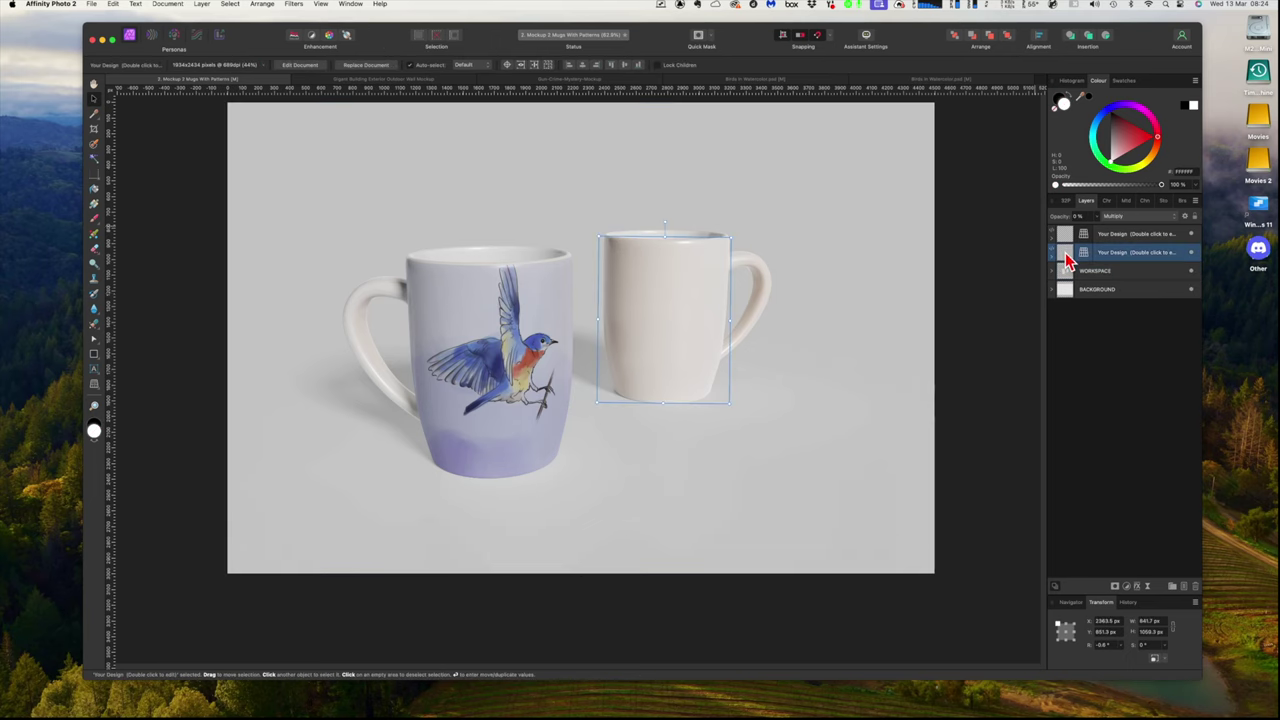
Step: In the right mug's embedded design, hide the placeholder rectangle, show the bluebird, then close it
double_click(1067, 255)
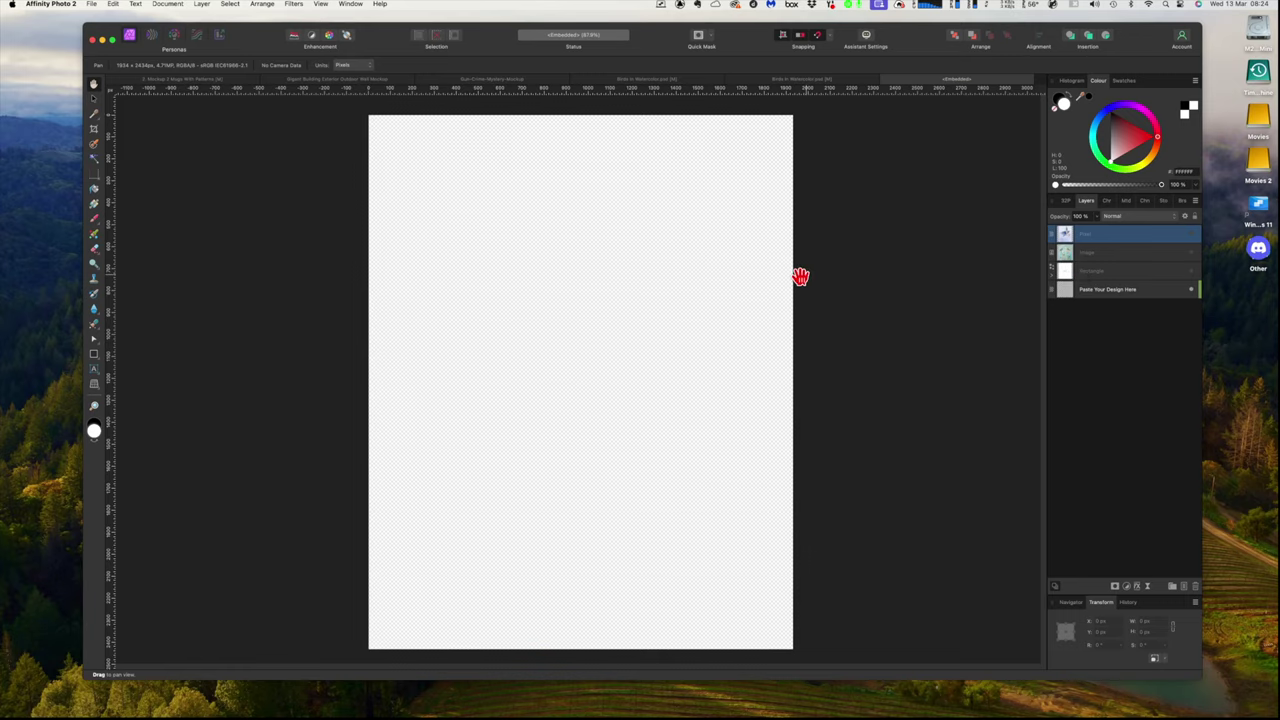
left_click(1191, 276)
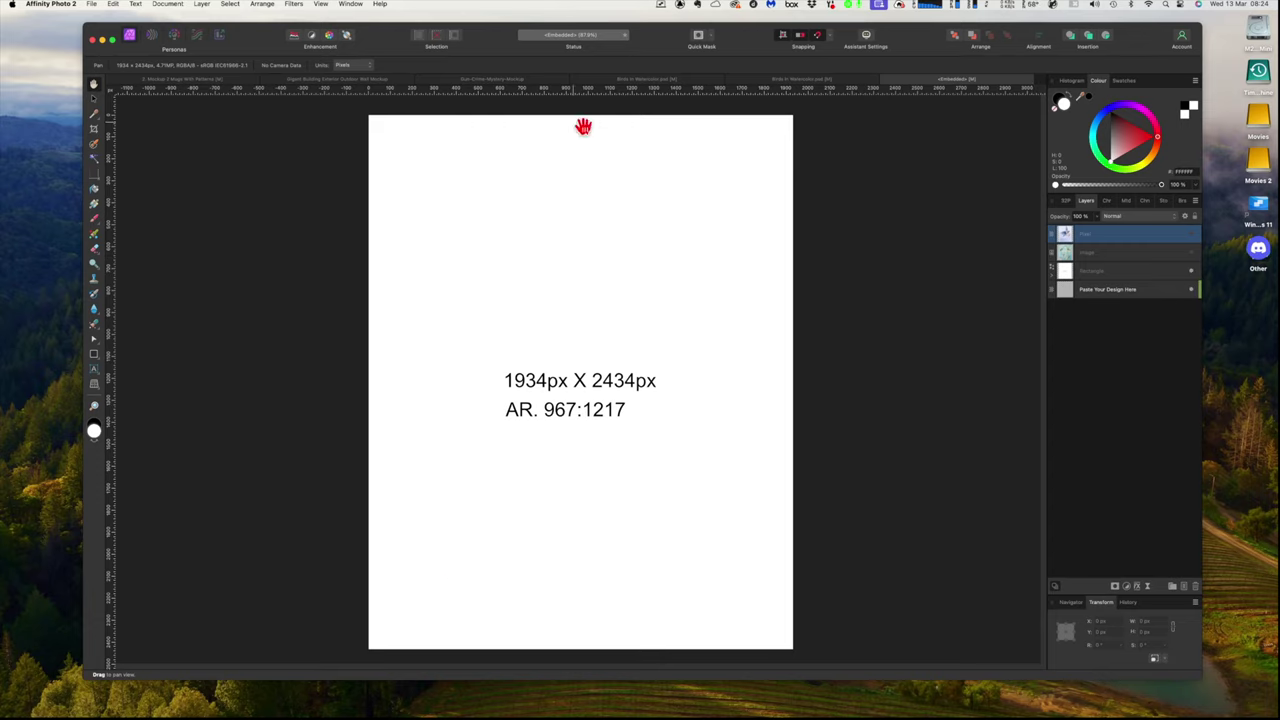
left_click(1191, 272)
left_click(1193, 234)
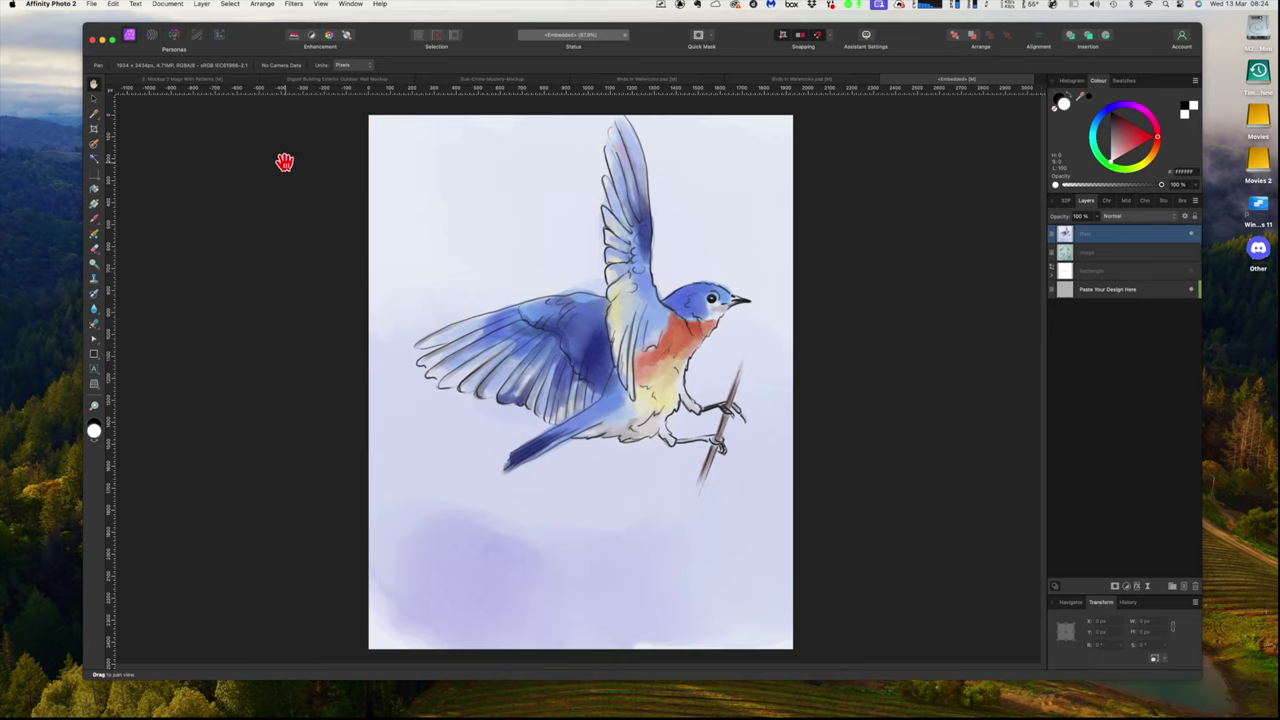
left_click(91, 4)
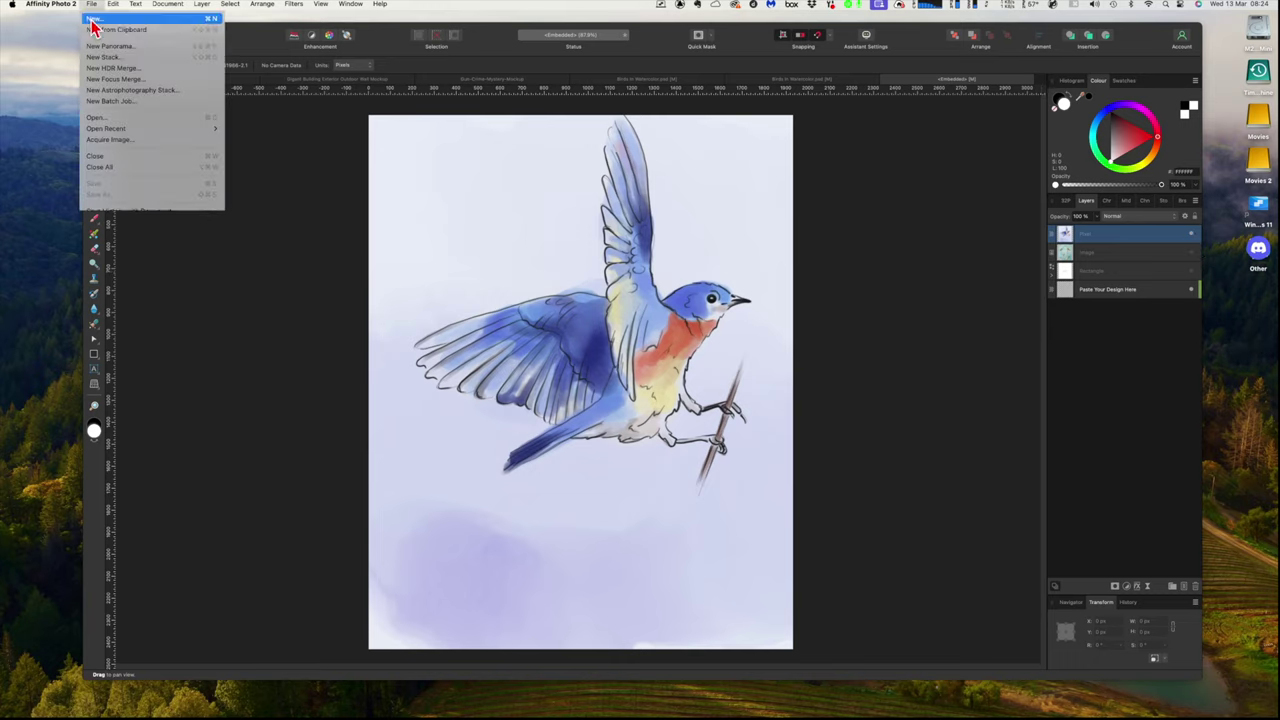
left_click(118, 156)
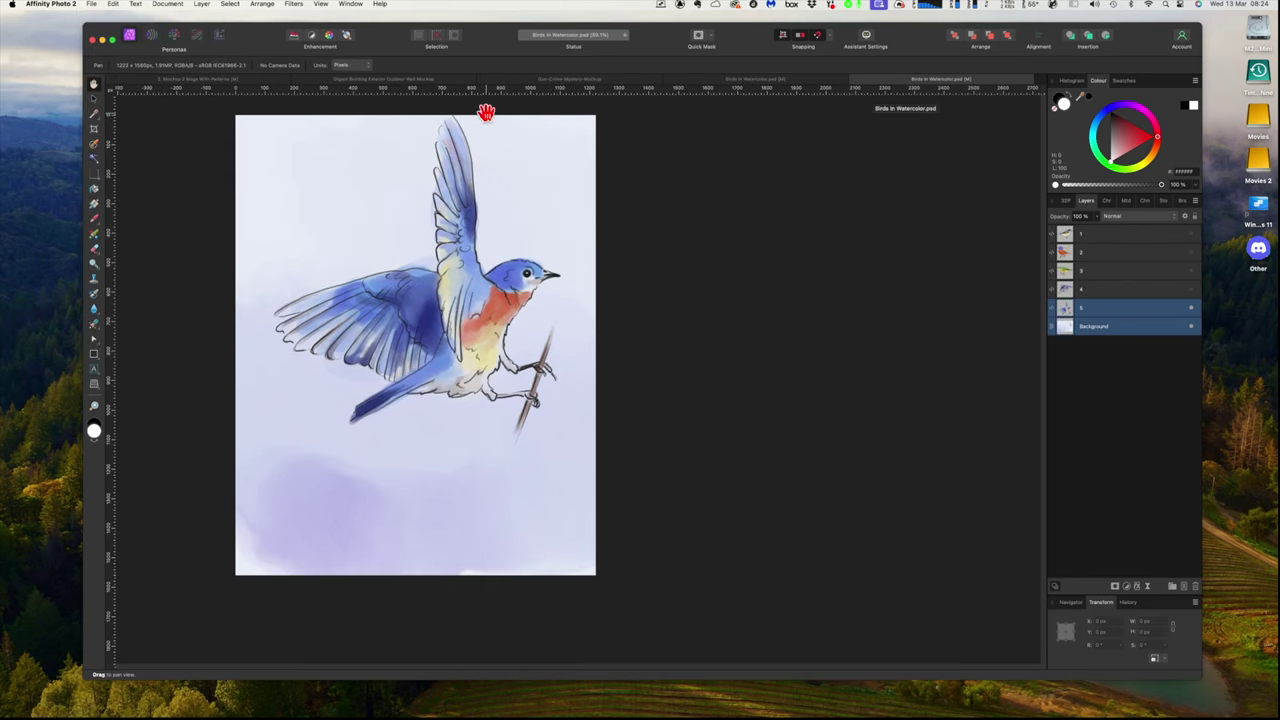
Step: Return to the mockup, select the WORKSPACE group, and open a file from Mastering Mockups
left_click(202, 80)
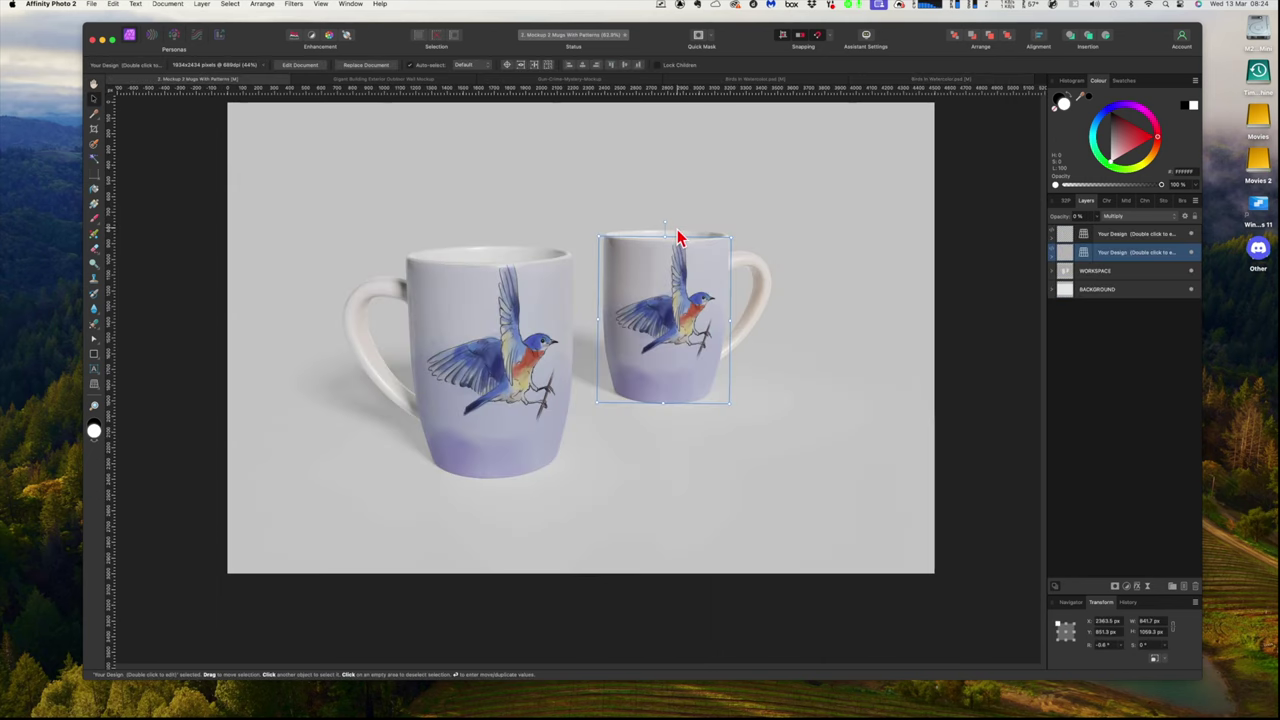
left_click(810, 354)
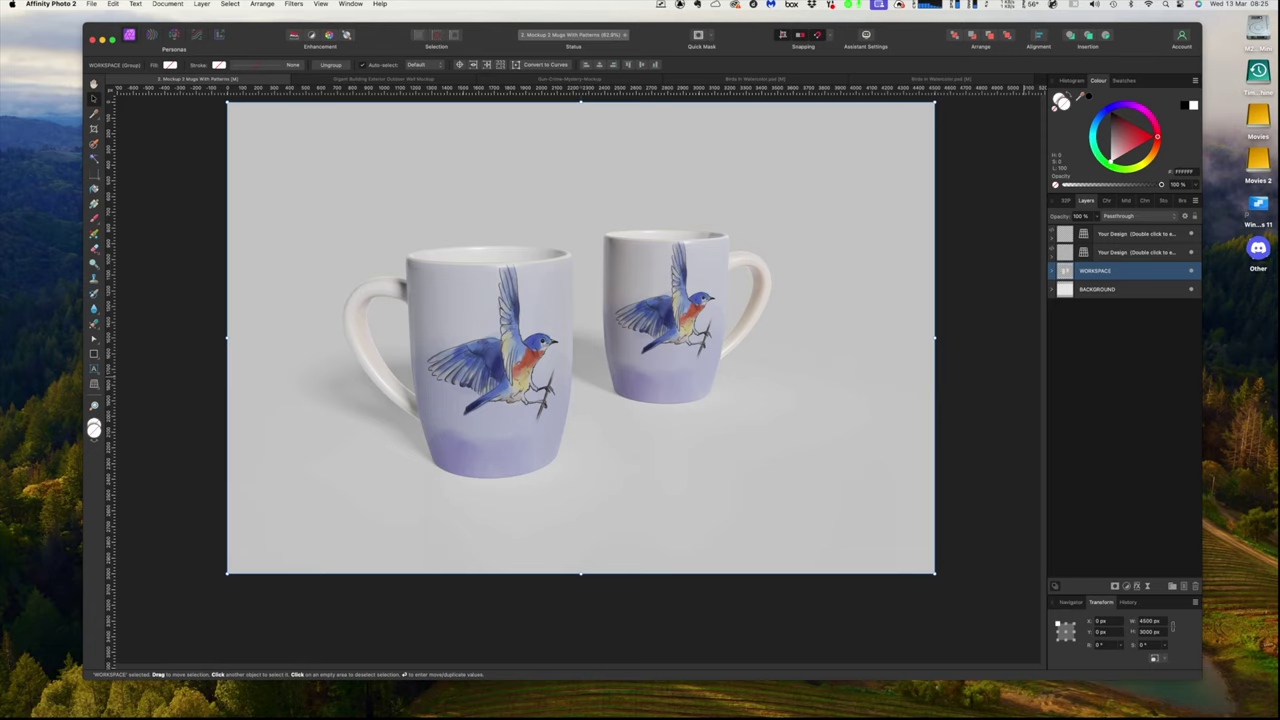
left_click(679, 4)
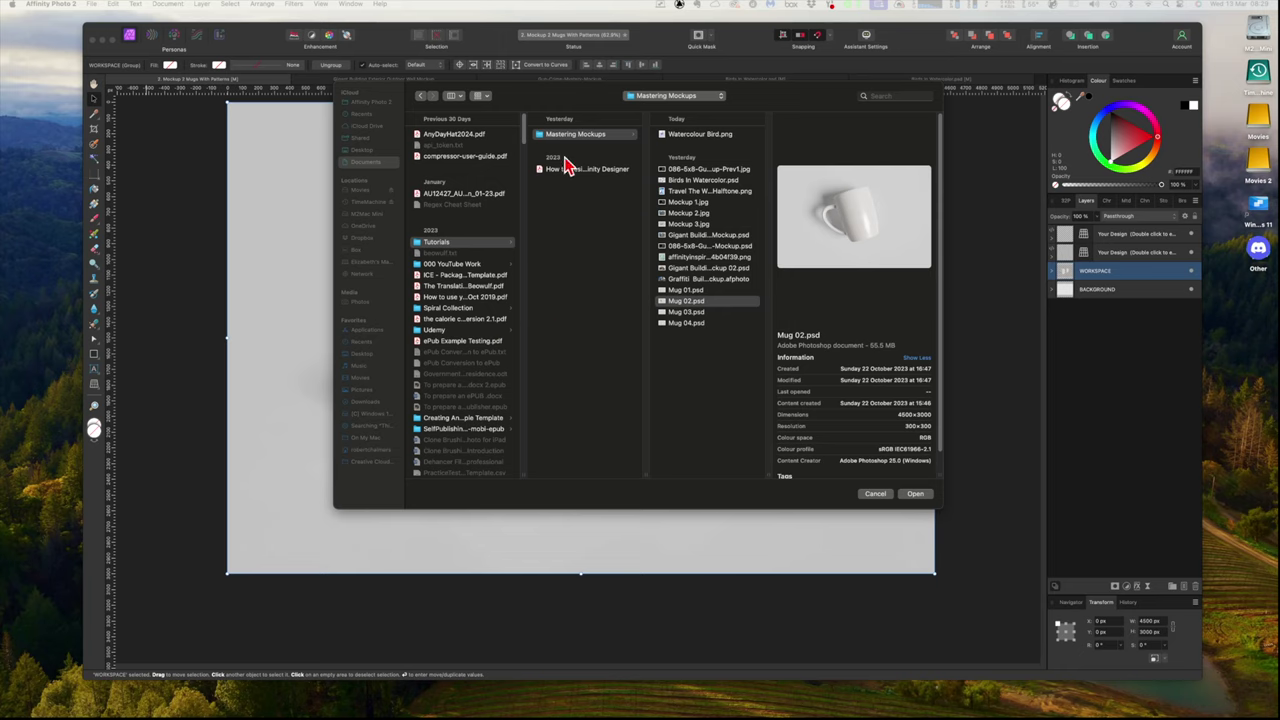
Step: Preview Mug 01.psd, then open Mug 02.psd from the Open dialog
left_click(676, 302)
left_click(678, 291)
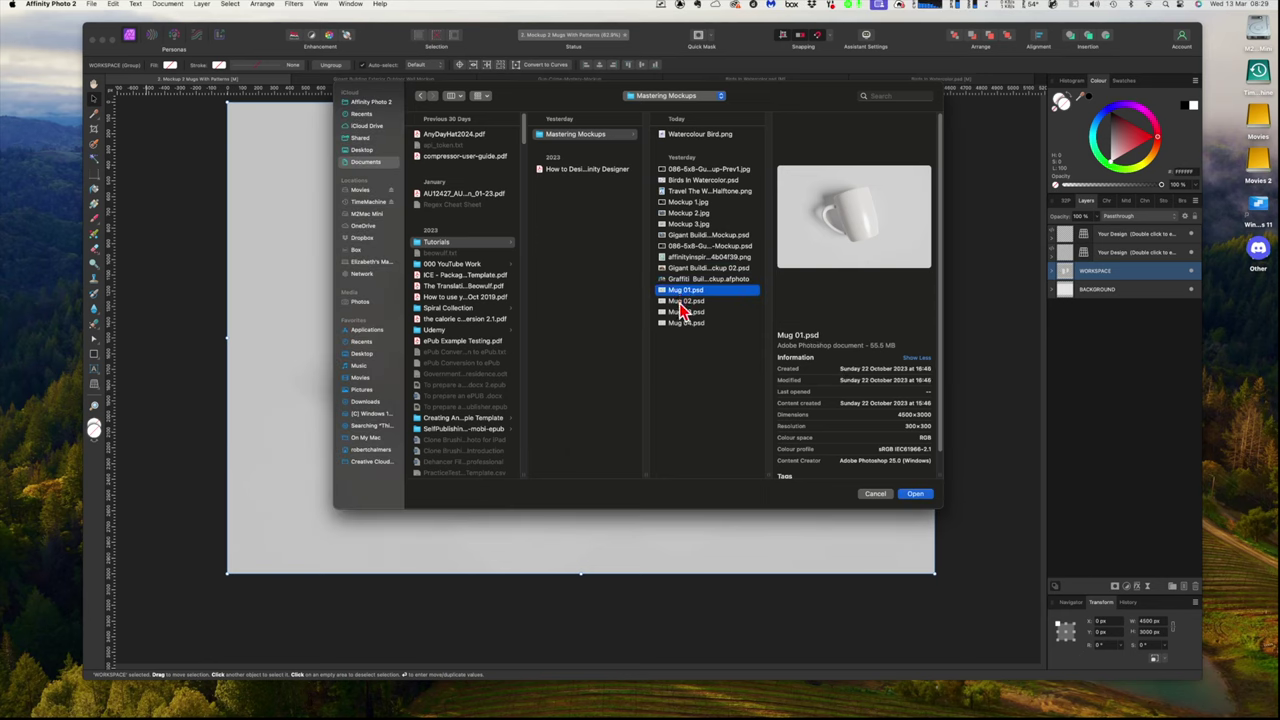
left_click(679, 302)
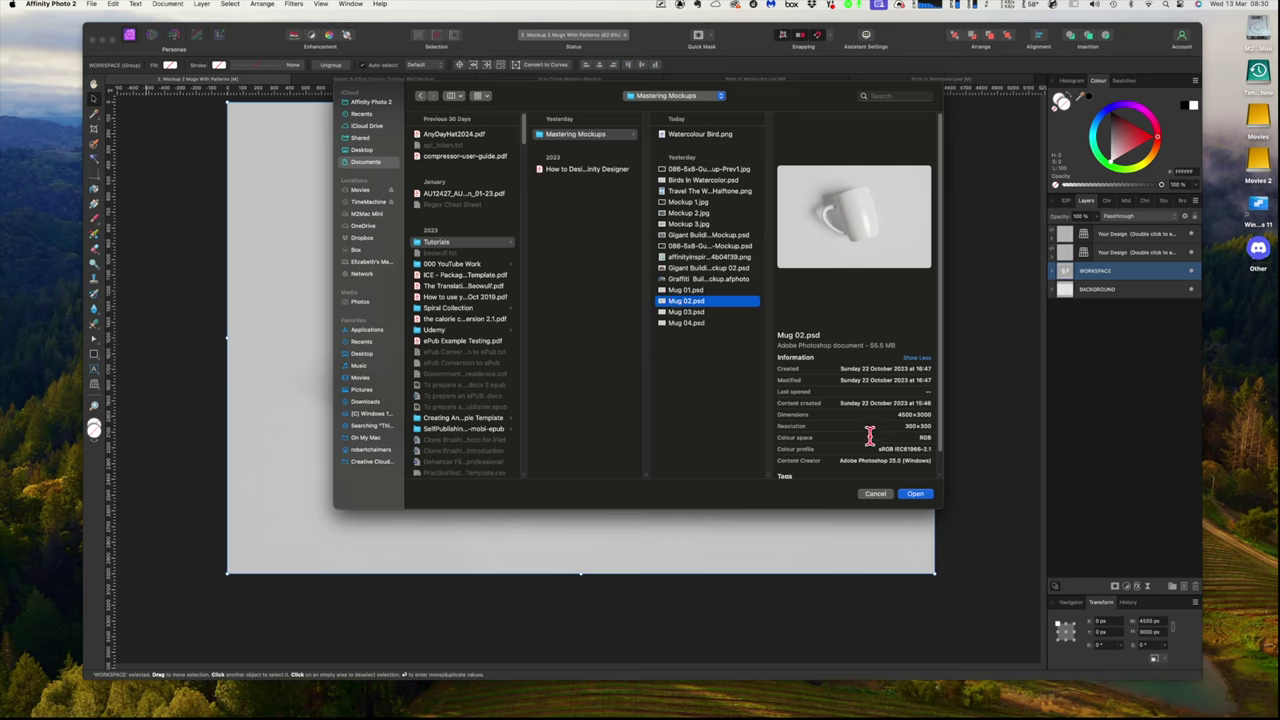
left_click(916, 497)
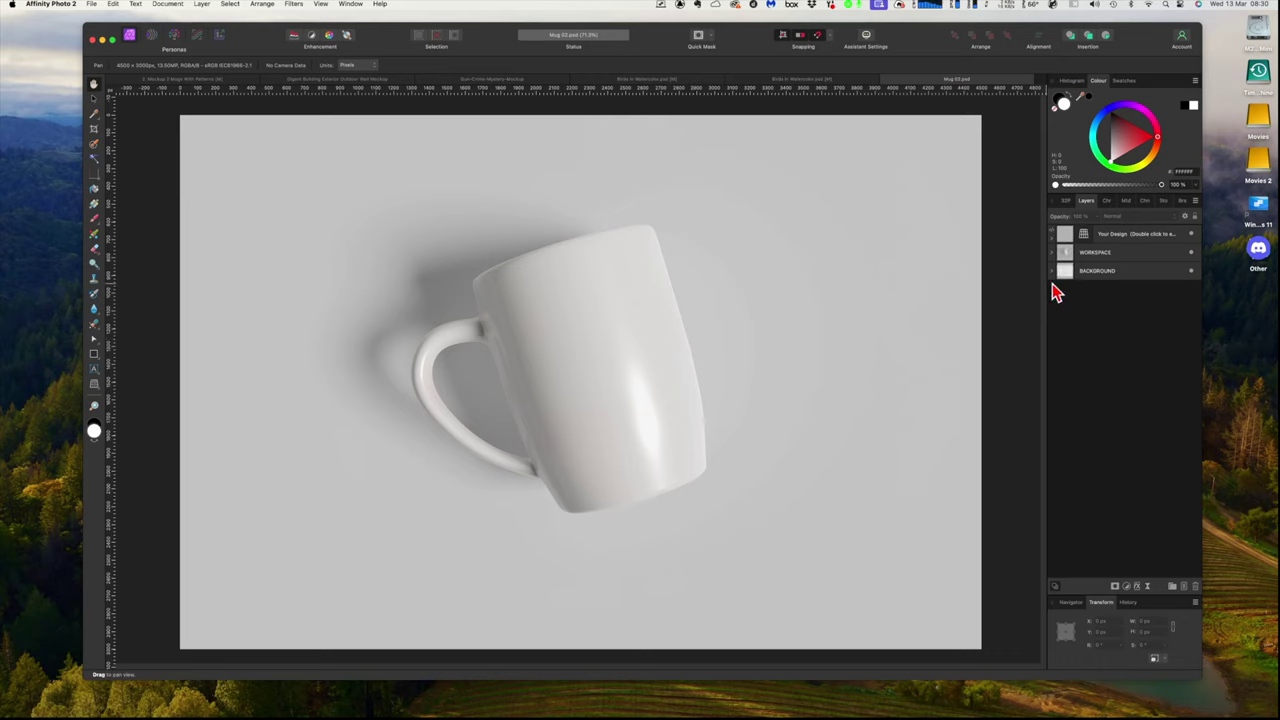
Step: Collapse Mug 02's 'Your Design' group and open its embedded design document
left_click_drag(1066, 255, 1103, 244)
left_click(1103, 243)
left_click_drag(1062, 249, 1058, 251)
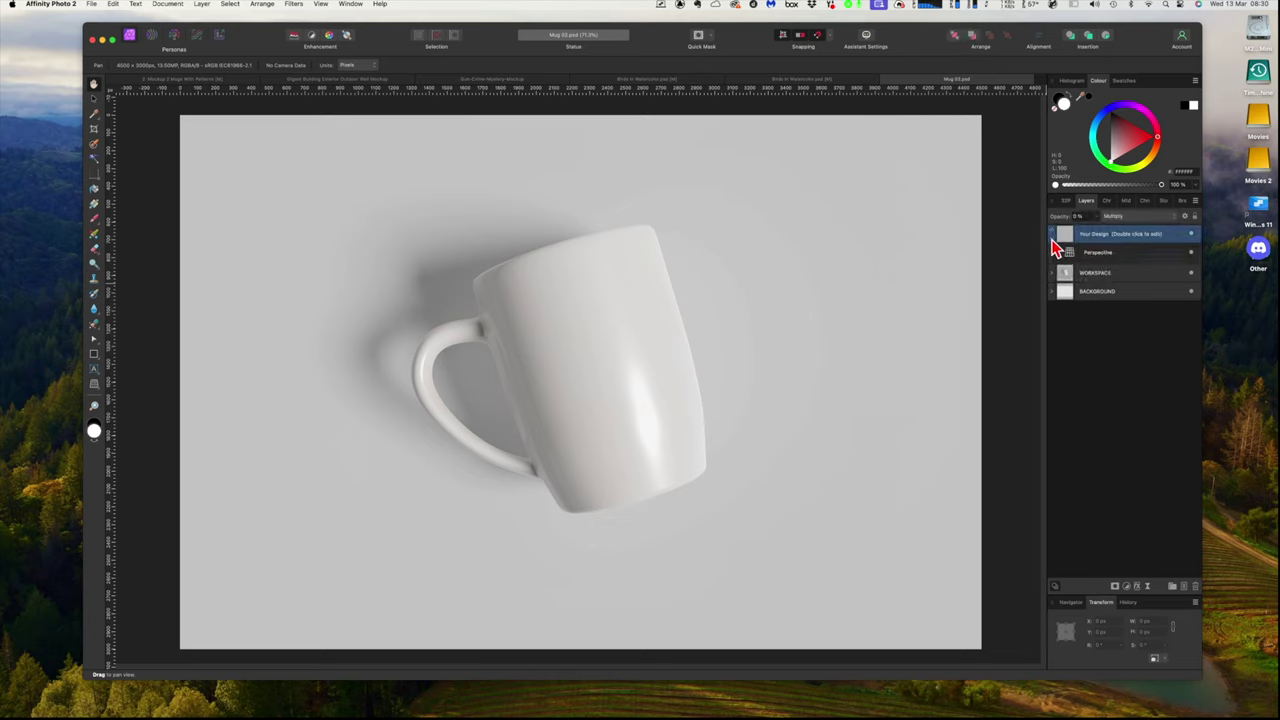
left_click(1052, 236)
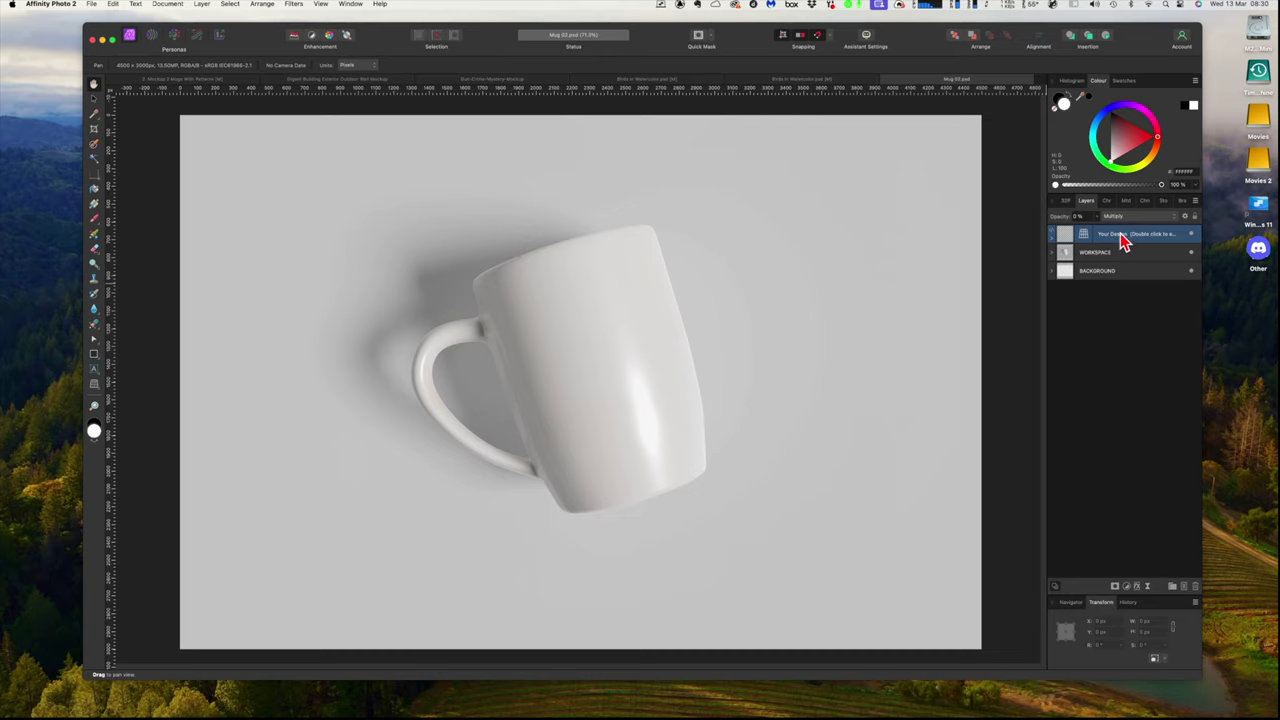
double_click(1064, 240)
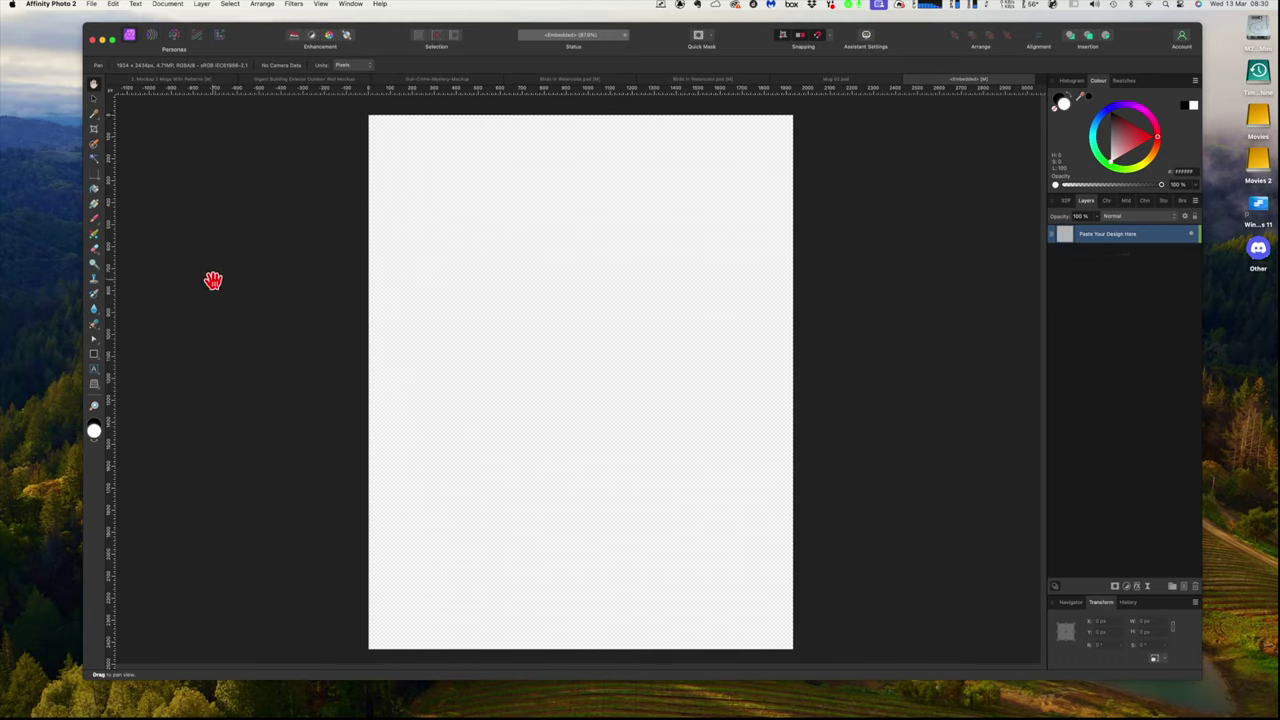
Step: Choose the seashore wading-birds watercolour PNG from Mastering Mockups for File > Place
left_click(93, 6)
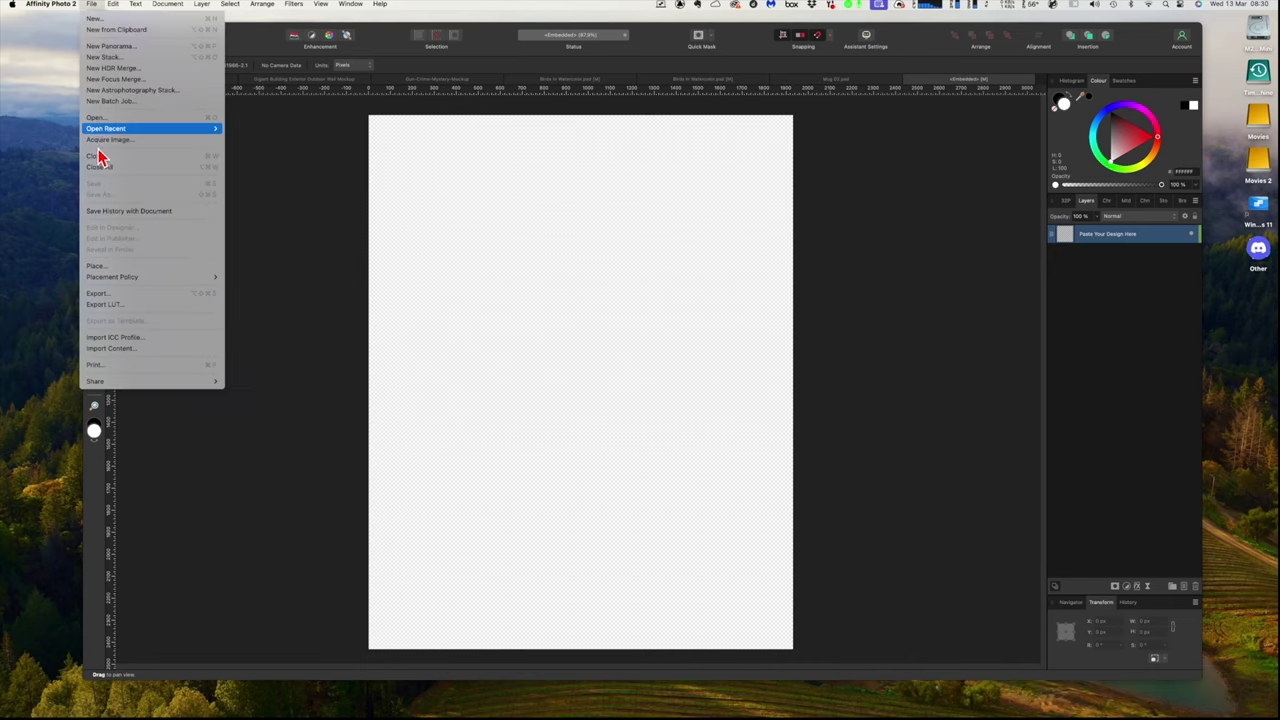
left_click(107, 268)
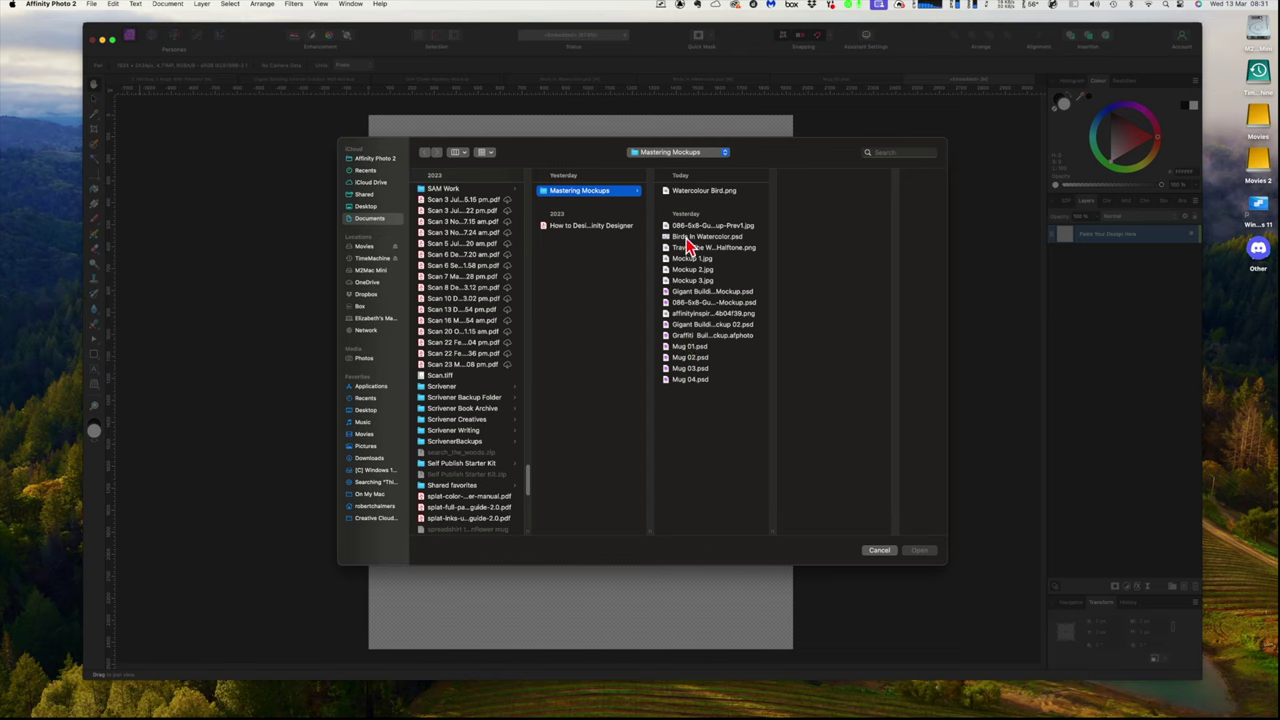
left_click(688, 316)
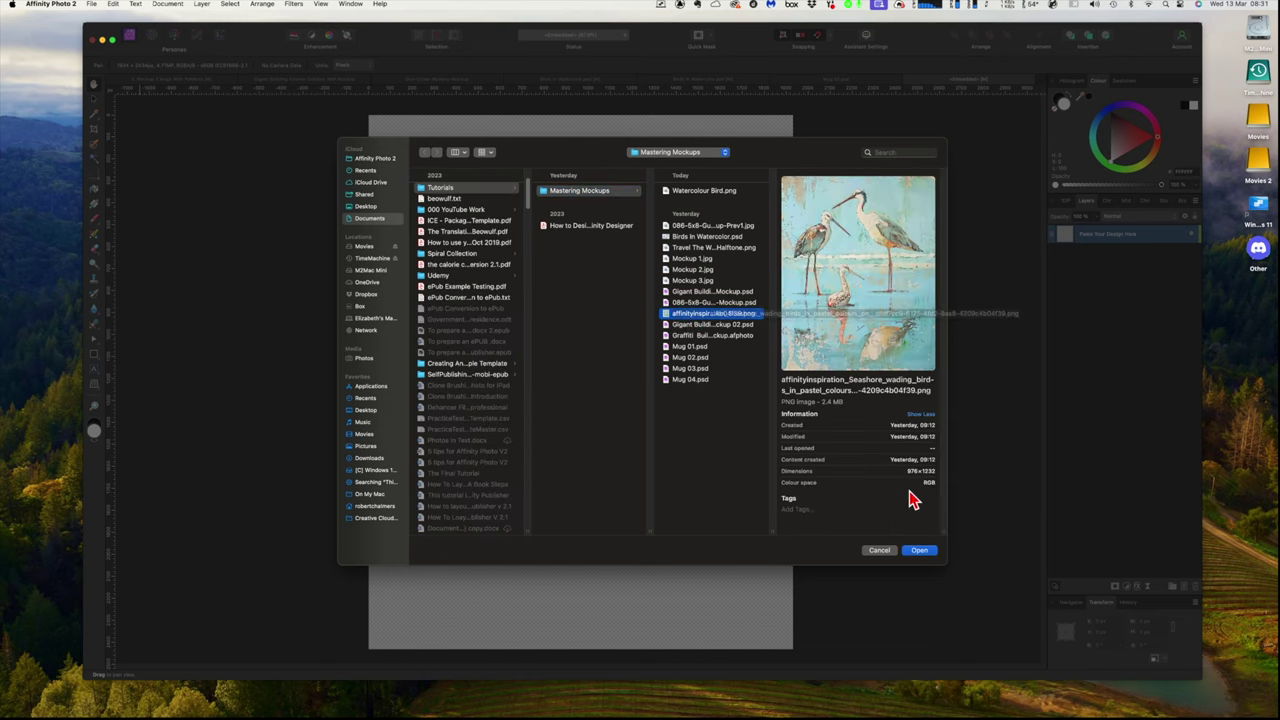
left_click(918, 551)
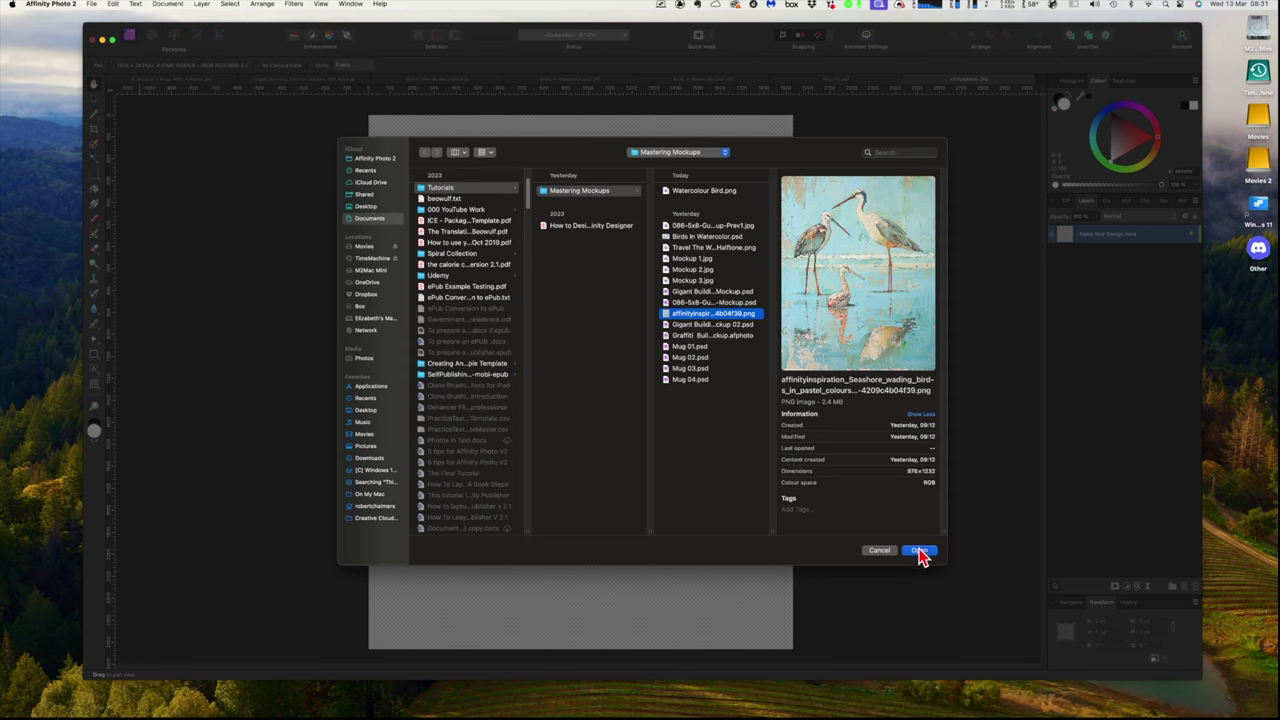
left_click(919, 551)
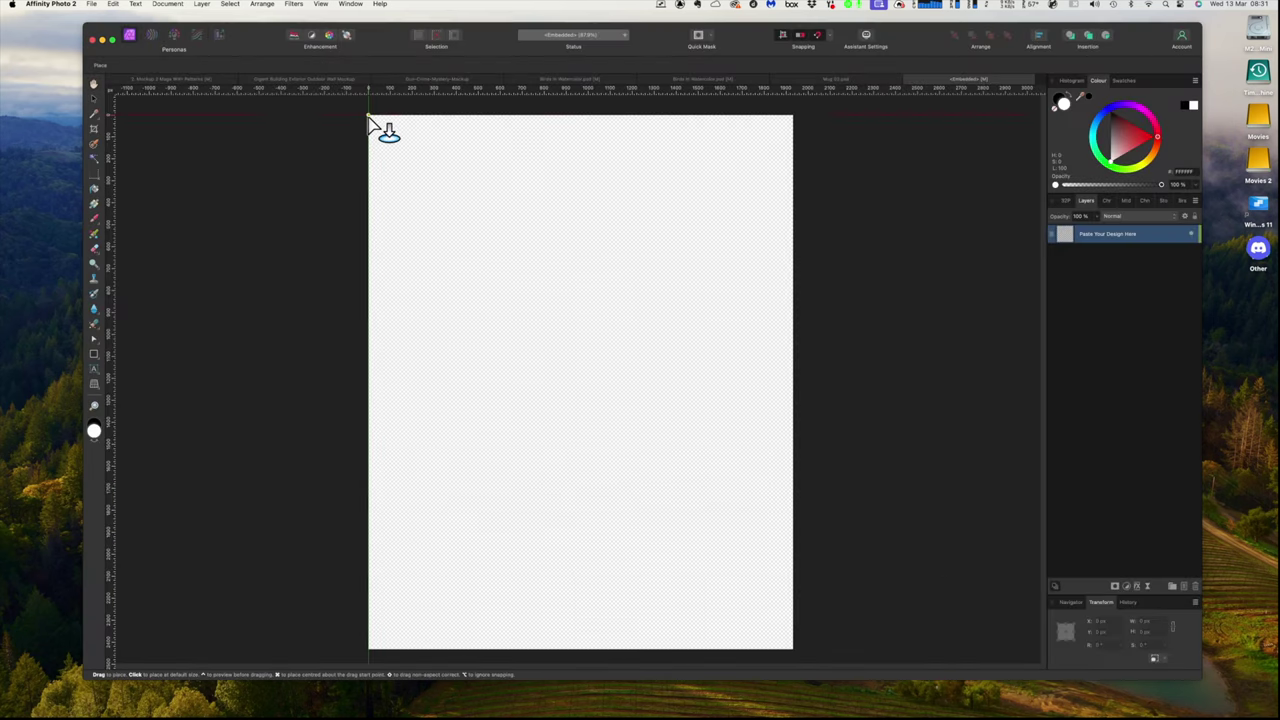
Step: Drag the heron watercolour across the page and stretch it to 1934 × 2434 px
left_click_drag(369, 117, 790, 629)
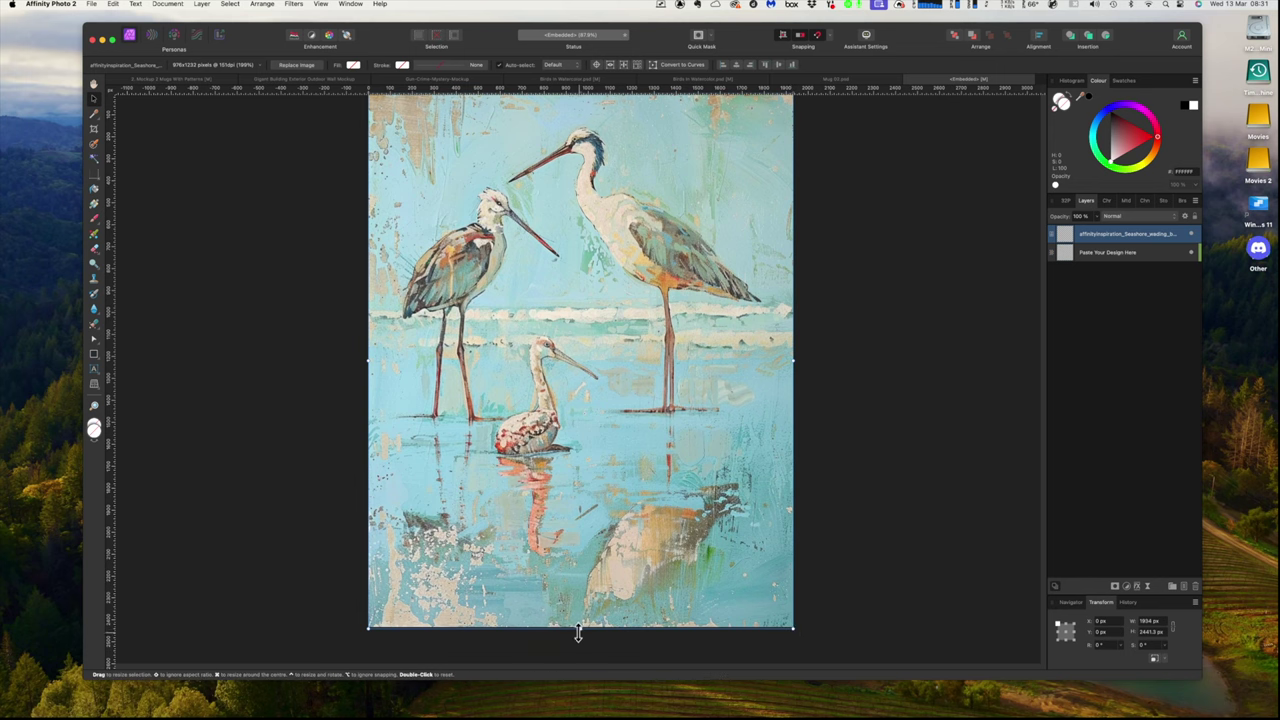
left_click_drag(577, 627, 577, 628)
scroll(590, 563, "up", 2)
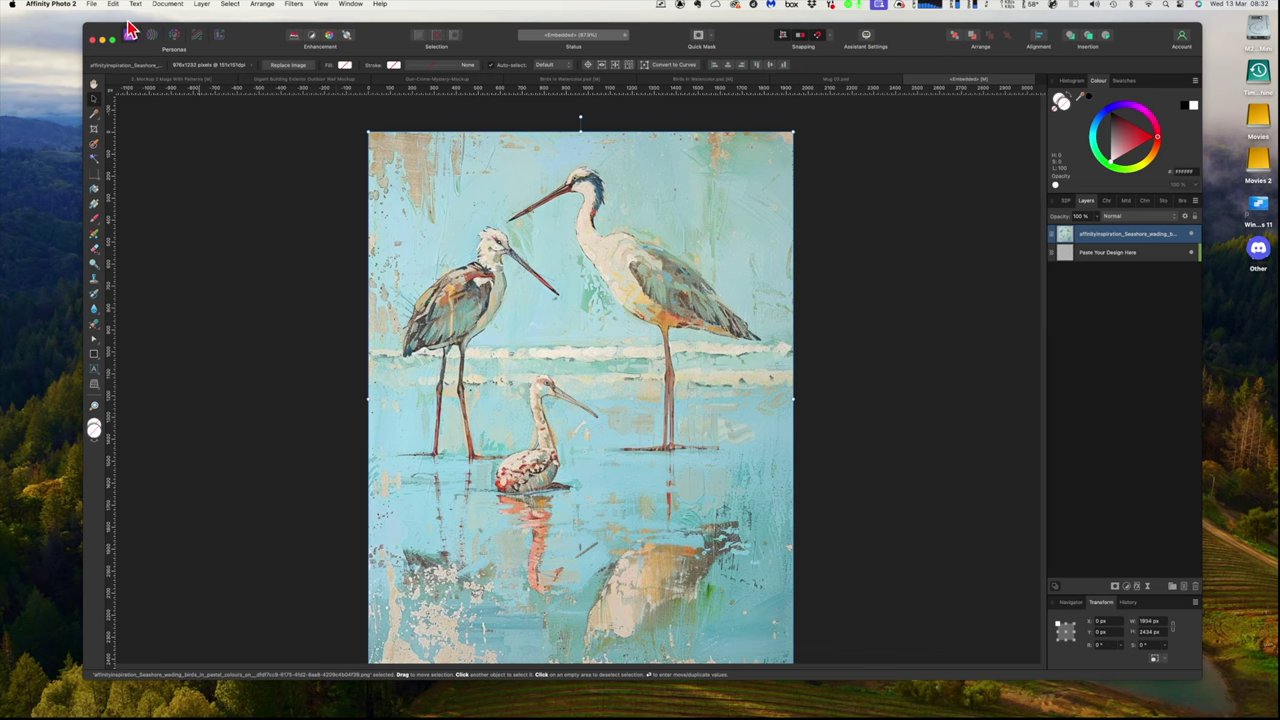
Step: Close the embedded artwork page so Mug 02 shows the heron watercolour wrapped on the mug
left_click(92, 5)
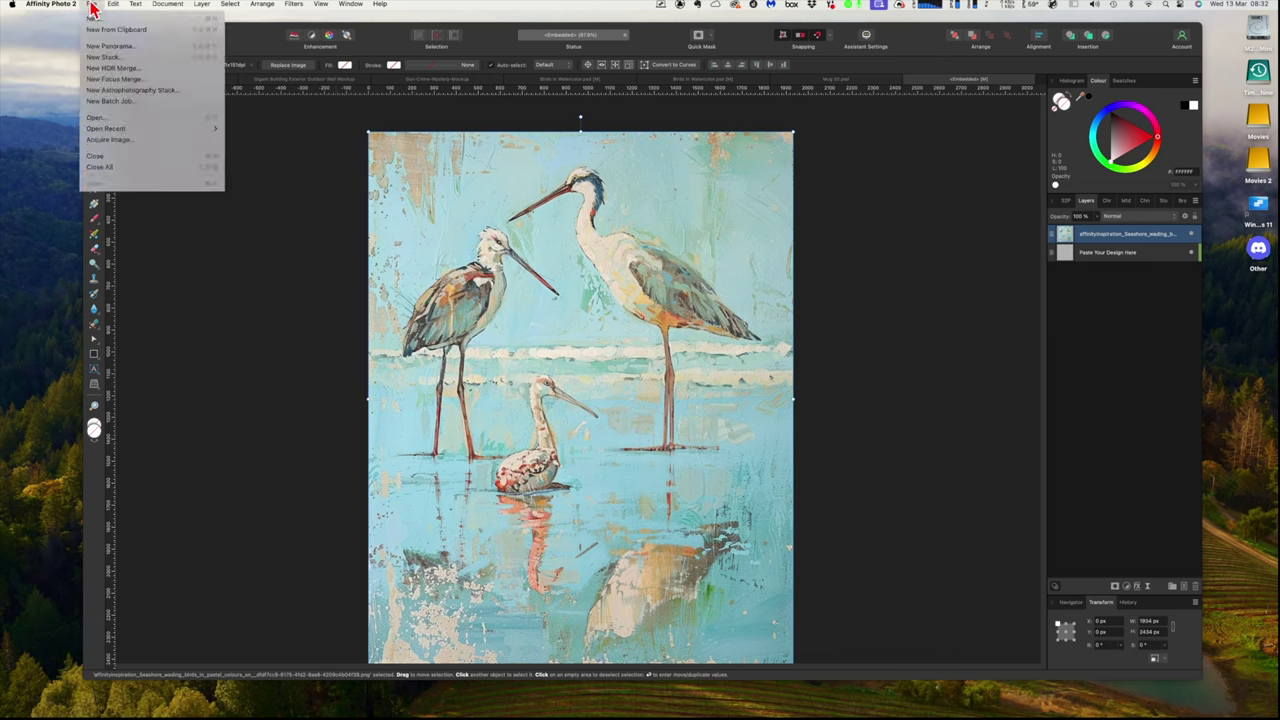
left_click(111, 160)
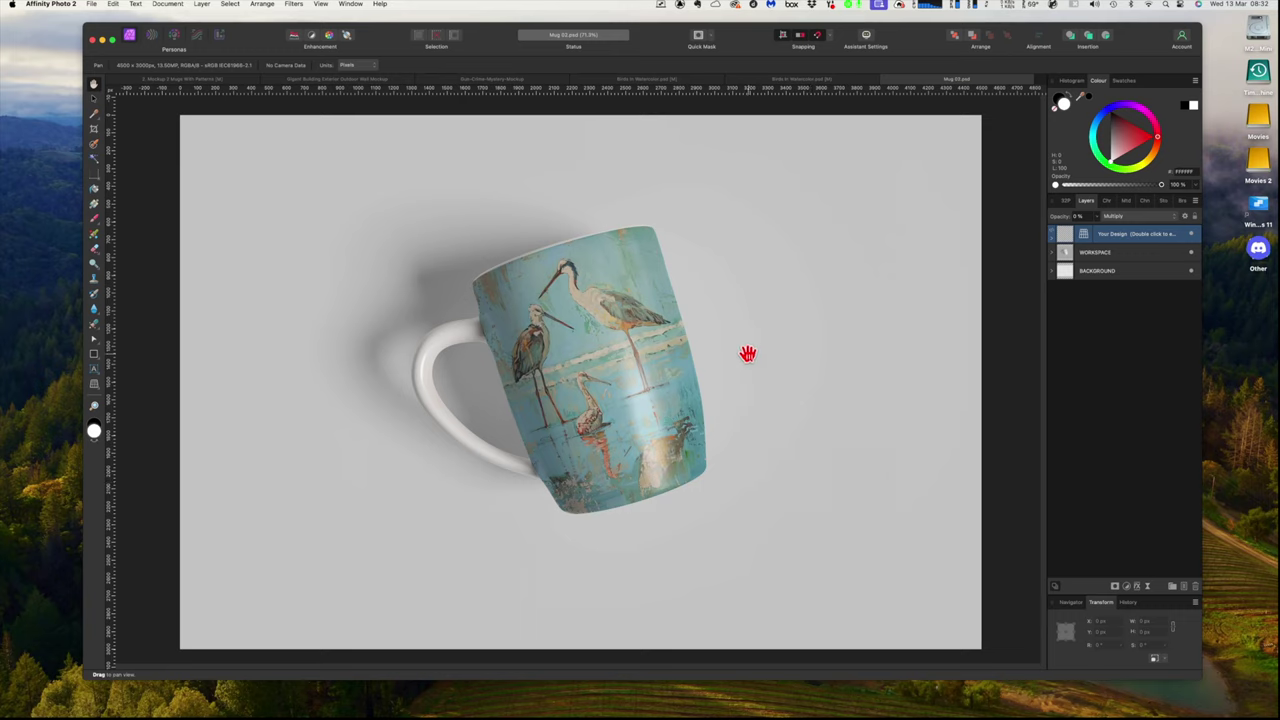
Step: Save the heron mug mockup as a new document named 'Mug 02 1 Mug' in Mastering Mockups
left_click(91, 5)
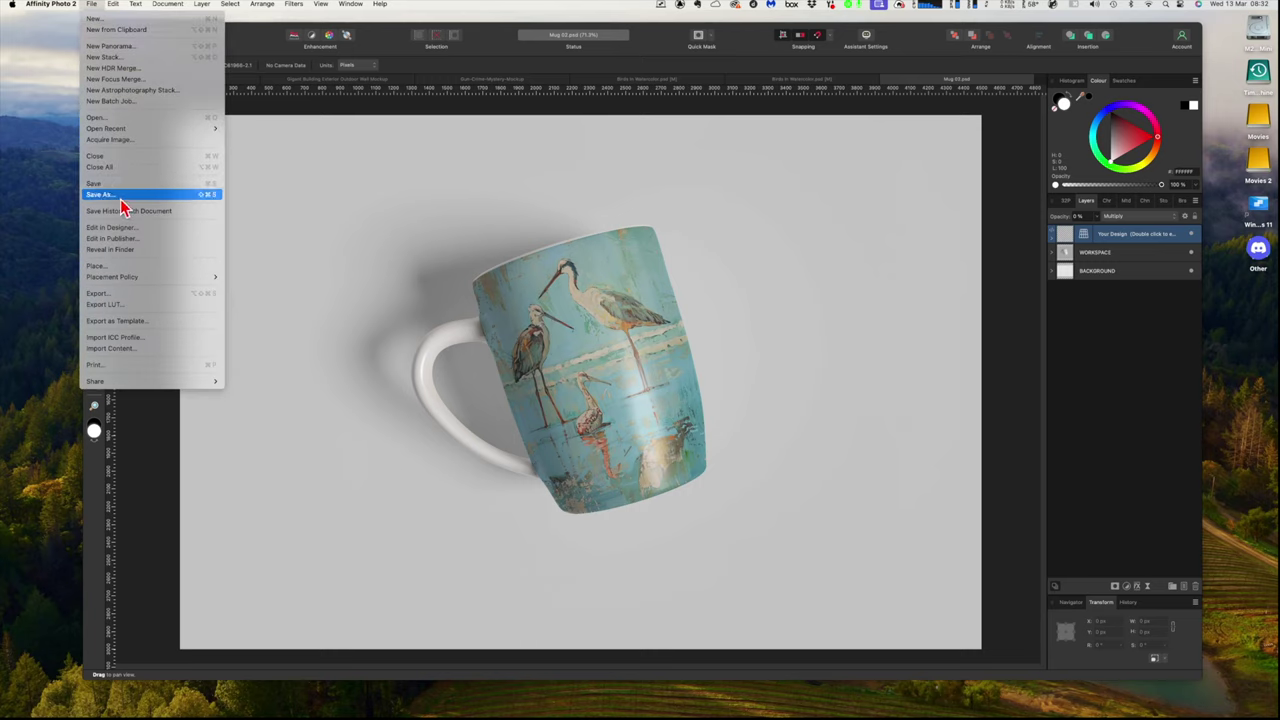
left_click(121, 198)
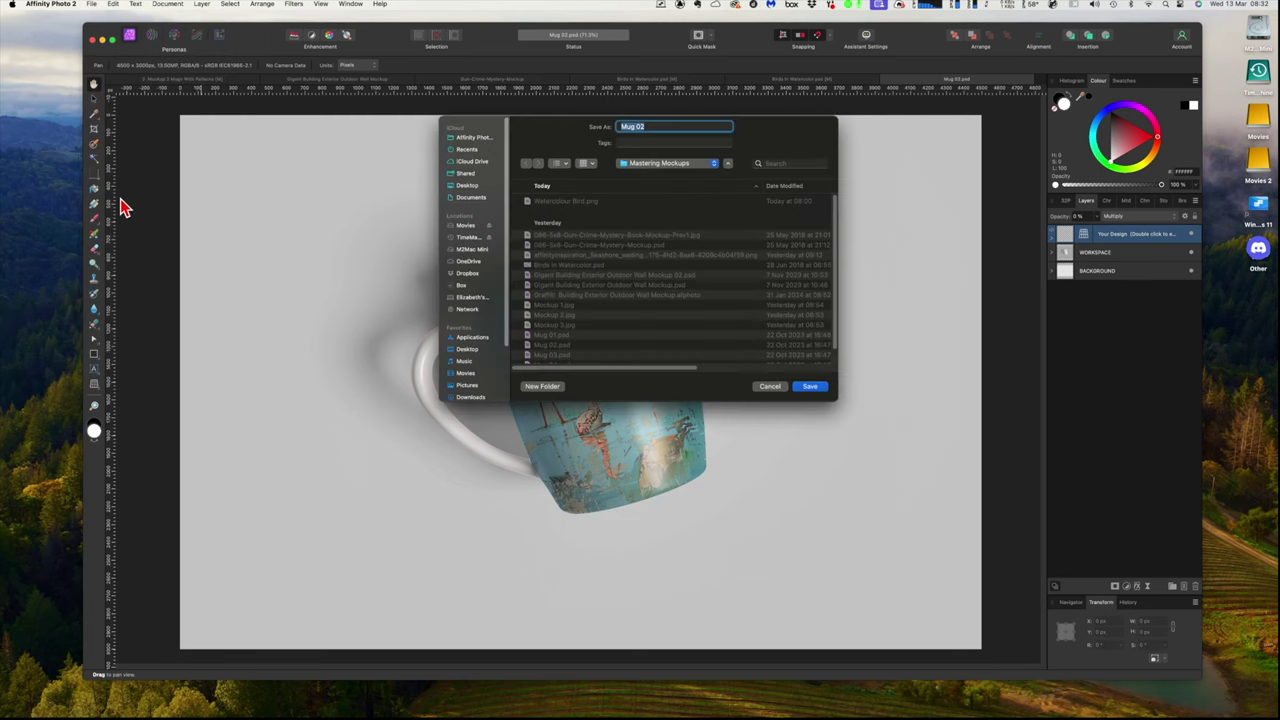
left_click(660, 125)
left_click(809, 388)
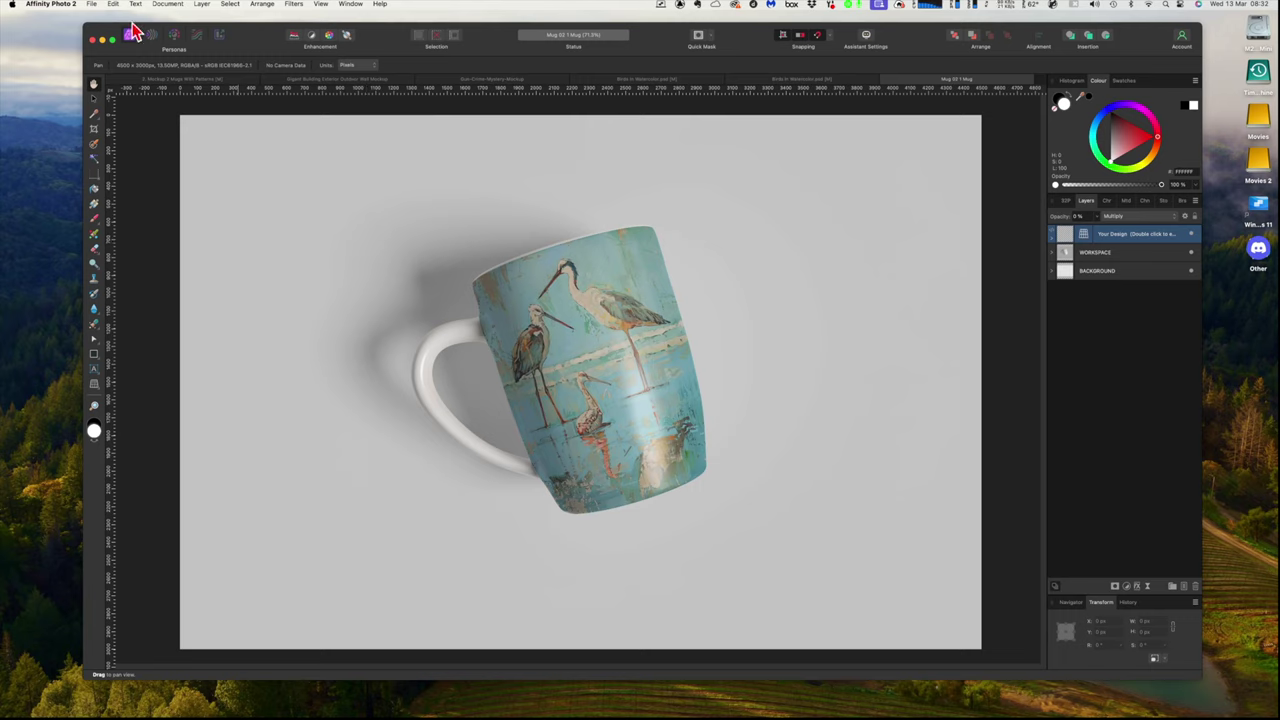
Step: Export the heron mug mockup as a 4000 × 3000 px PNG file
left_click(91, 4)
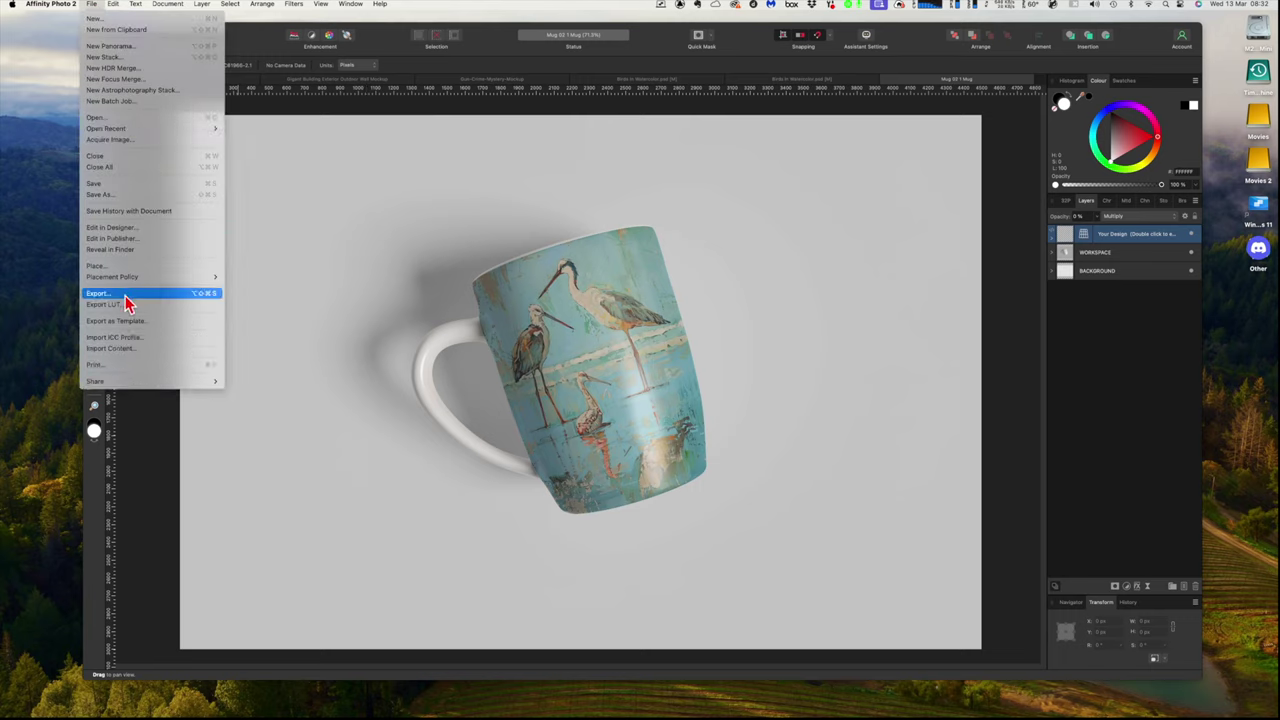
left_click(130, 294)
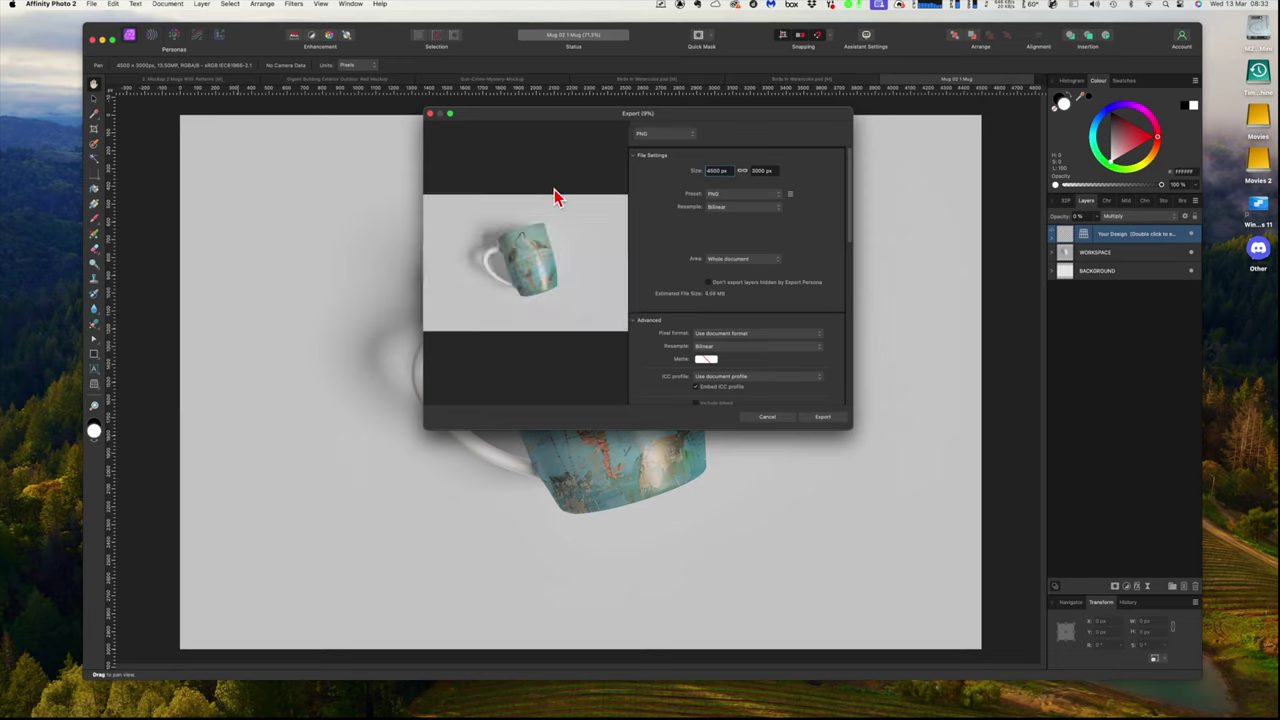
left_click(821, 417)
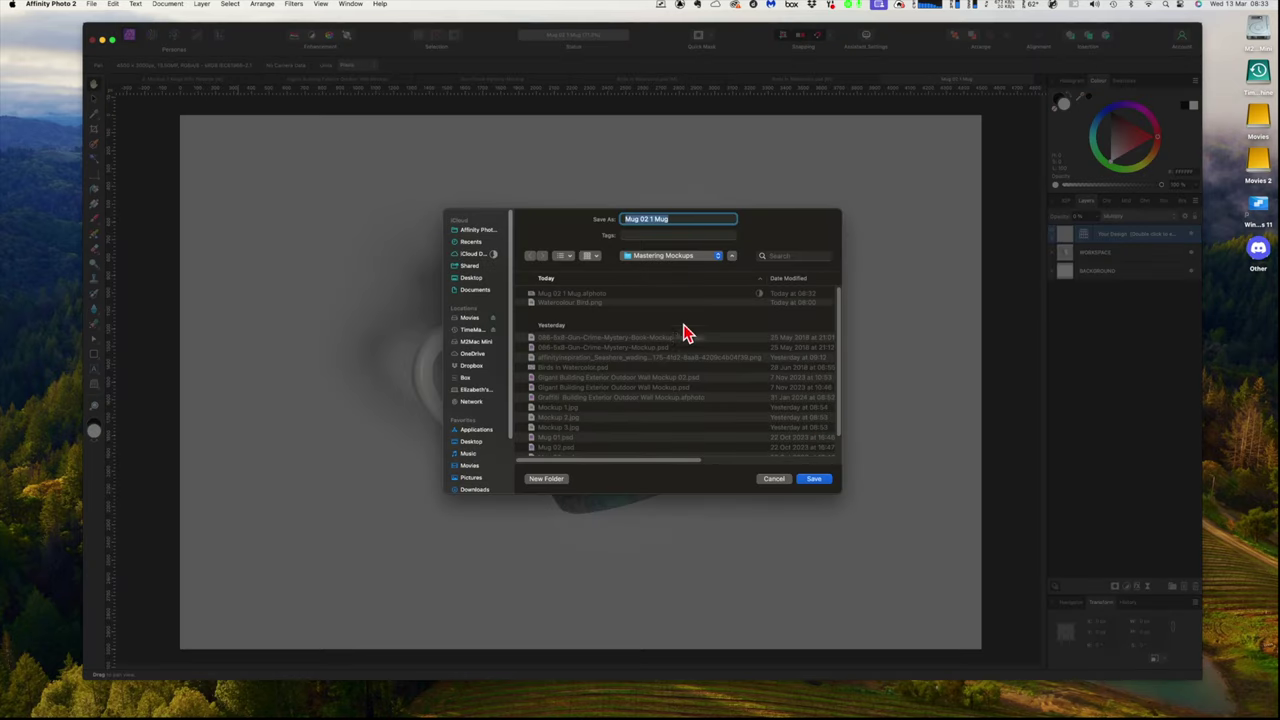
left_click(814, 480)
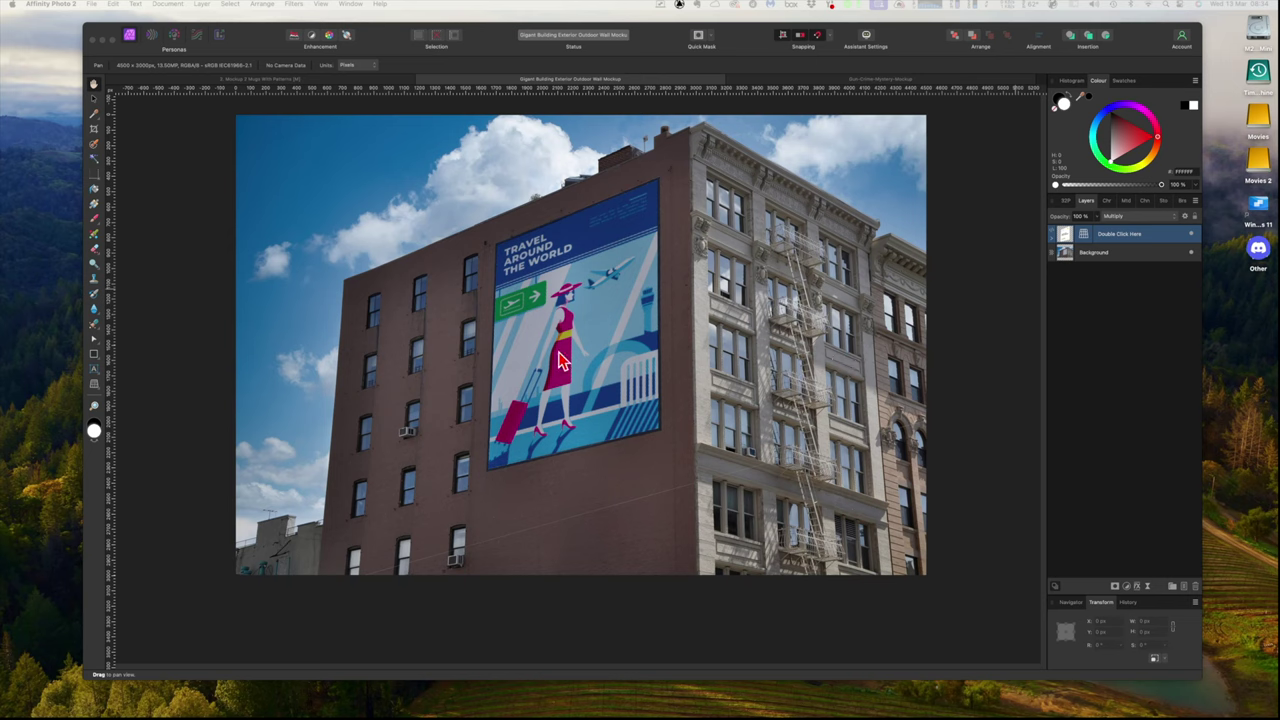
Step: Check the open mockup tabs, then open a fresh Gigant Building Exterior Outdoor Wall Mockup.psd
left_click(328, 80)
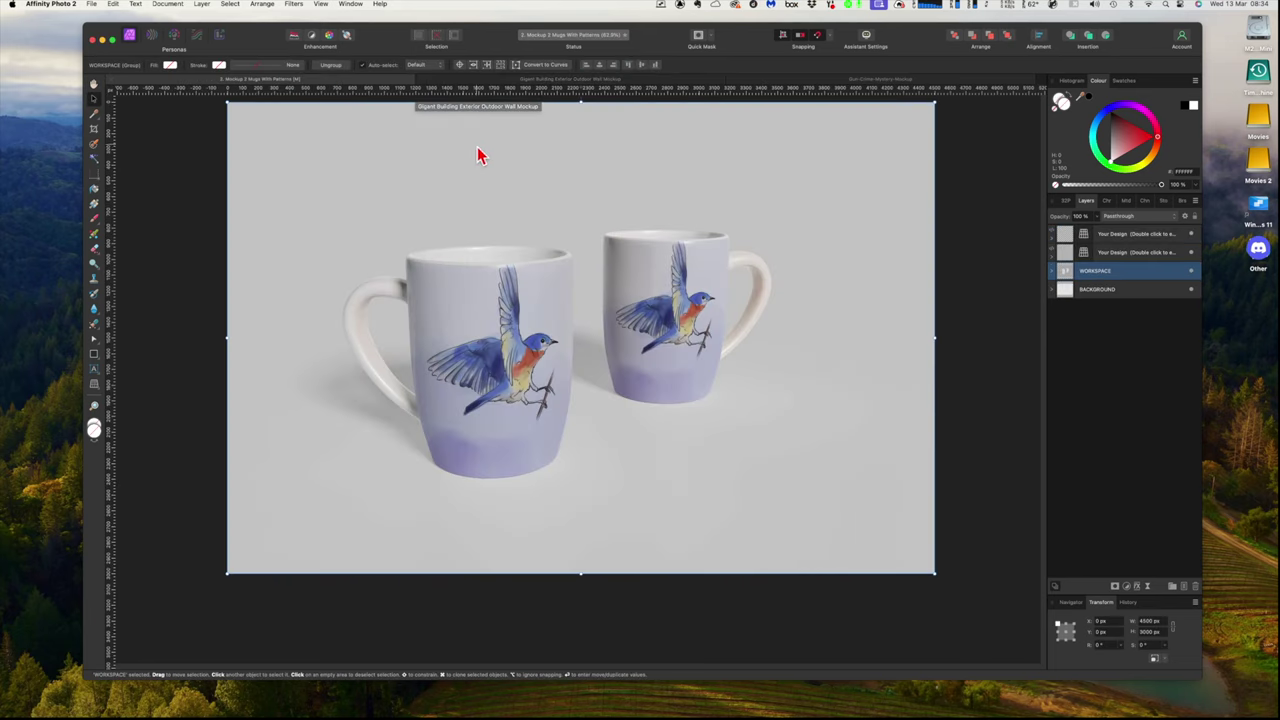
left_click(531, 87)
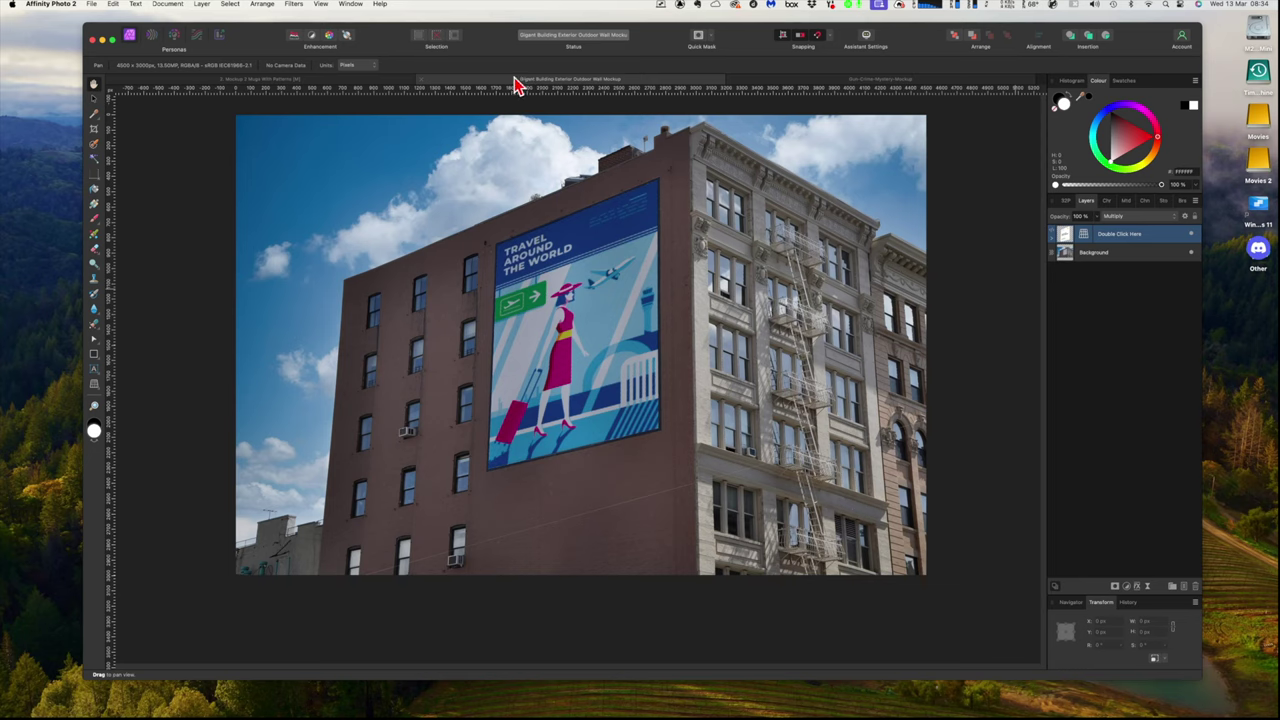
left_click(92, 5)
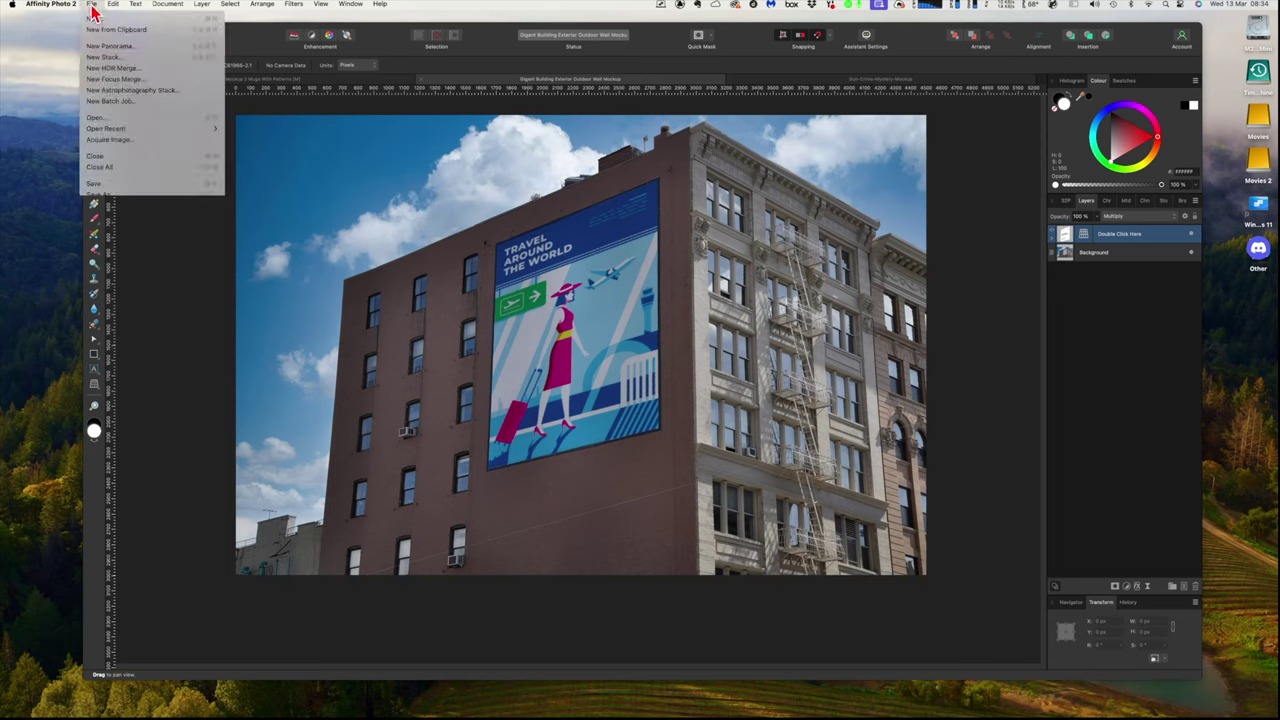
left_click(116, 119)
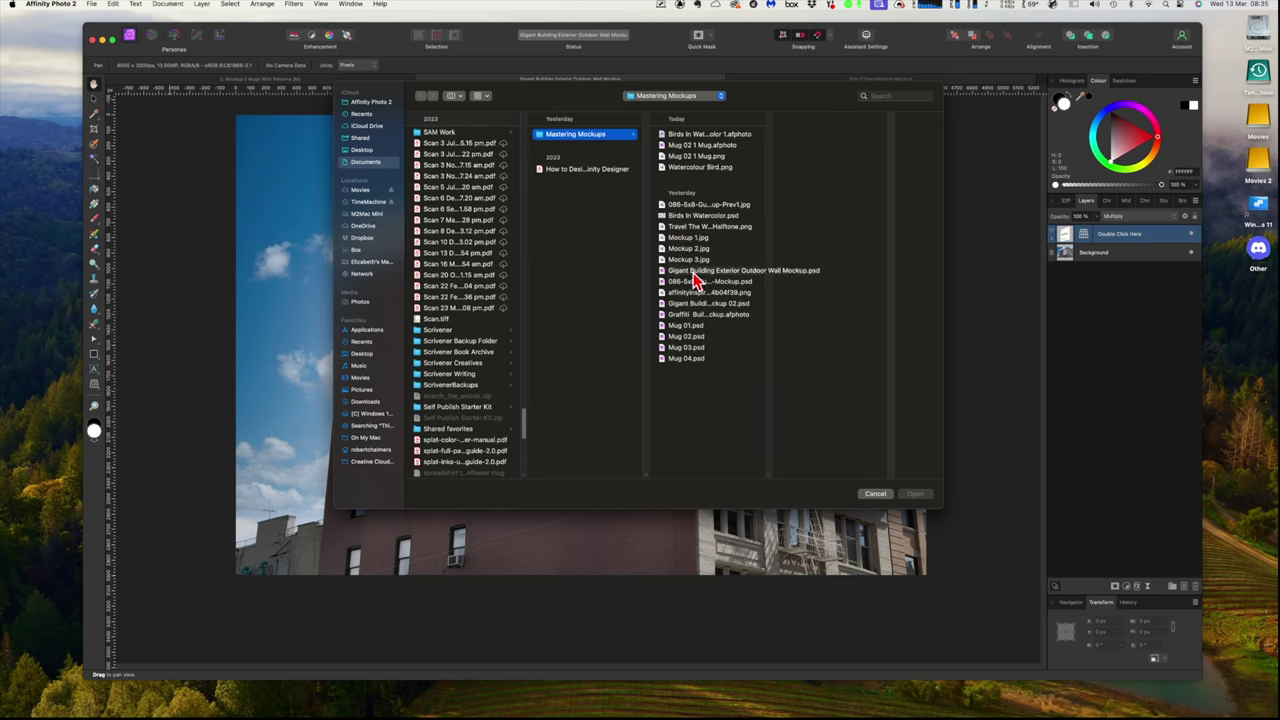
left_click(693, 273)
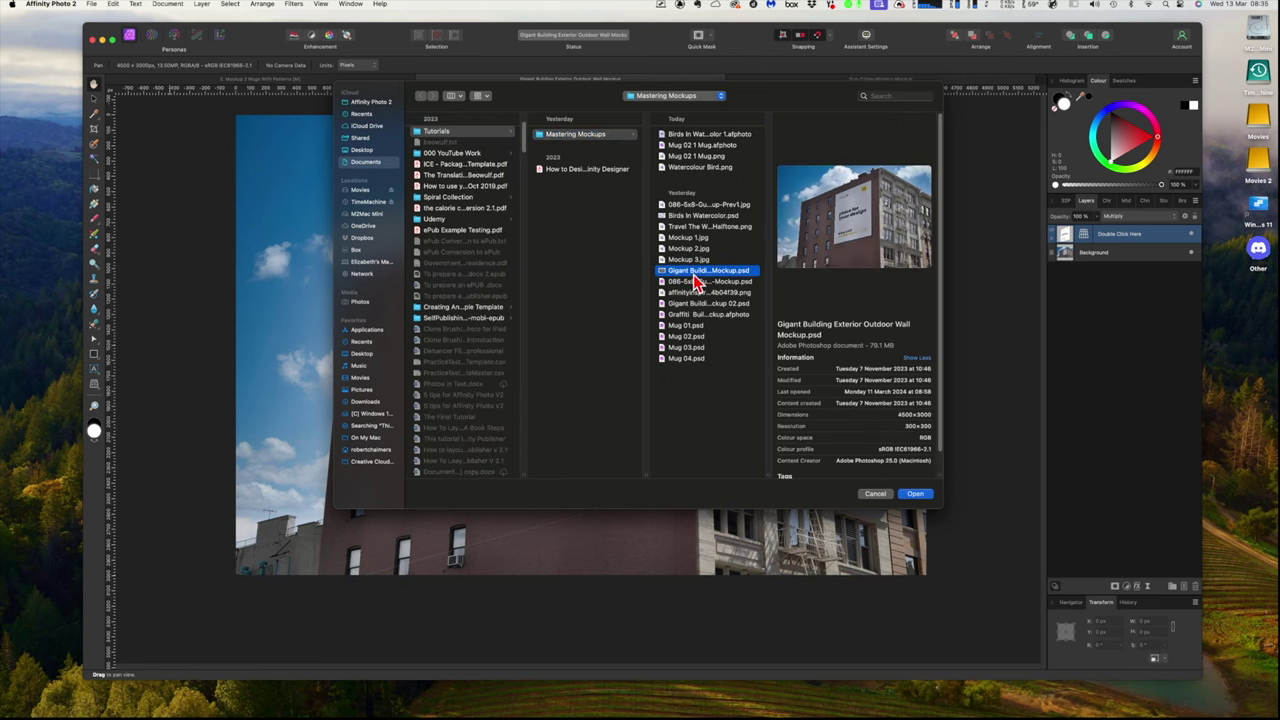
left_click(915, 496)
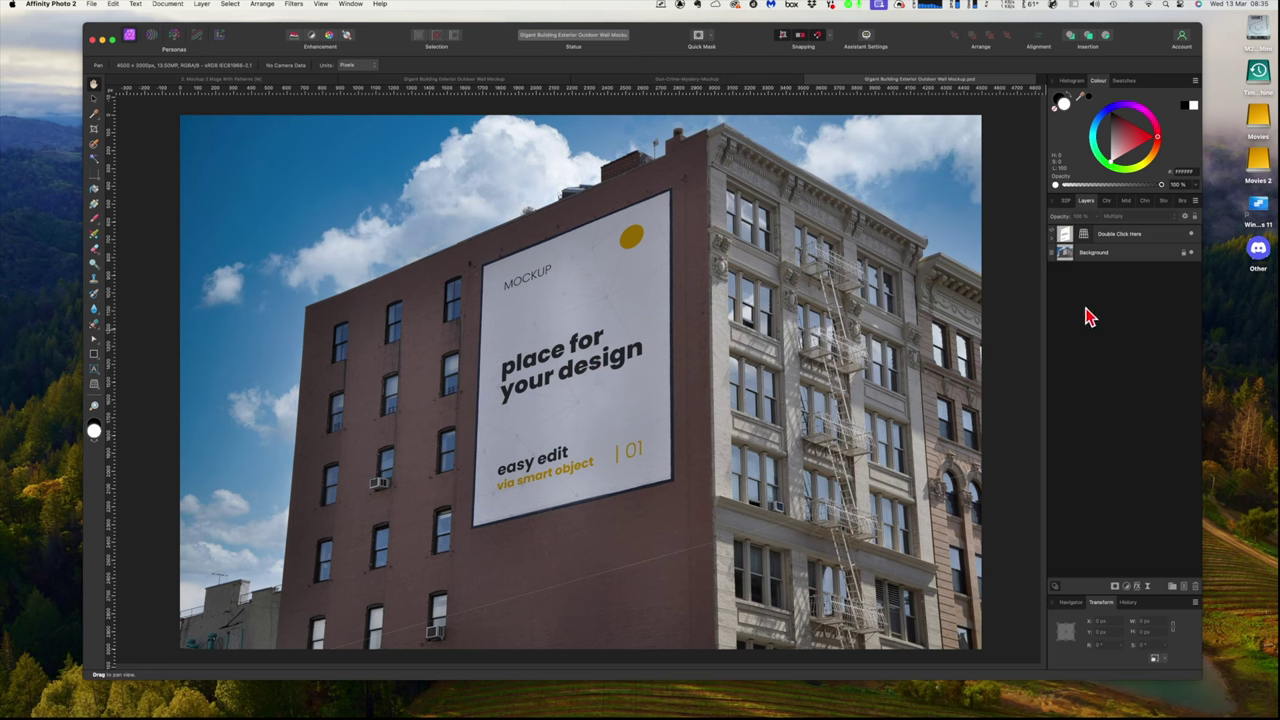
Step: Open the 'Double Click Here' billboard layer's embedded artwork as its own document
left_click(1066, 238)
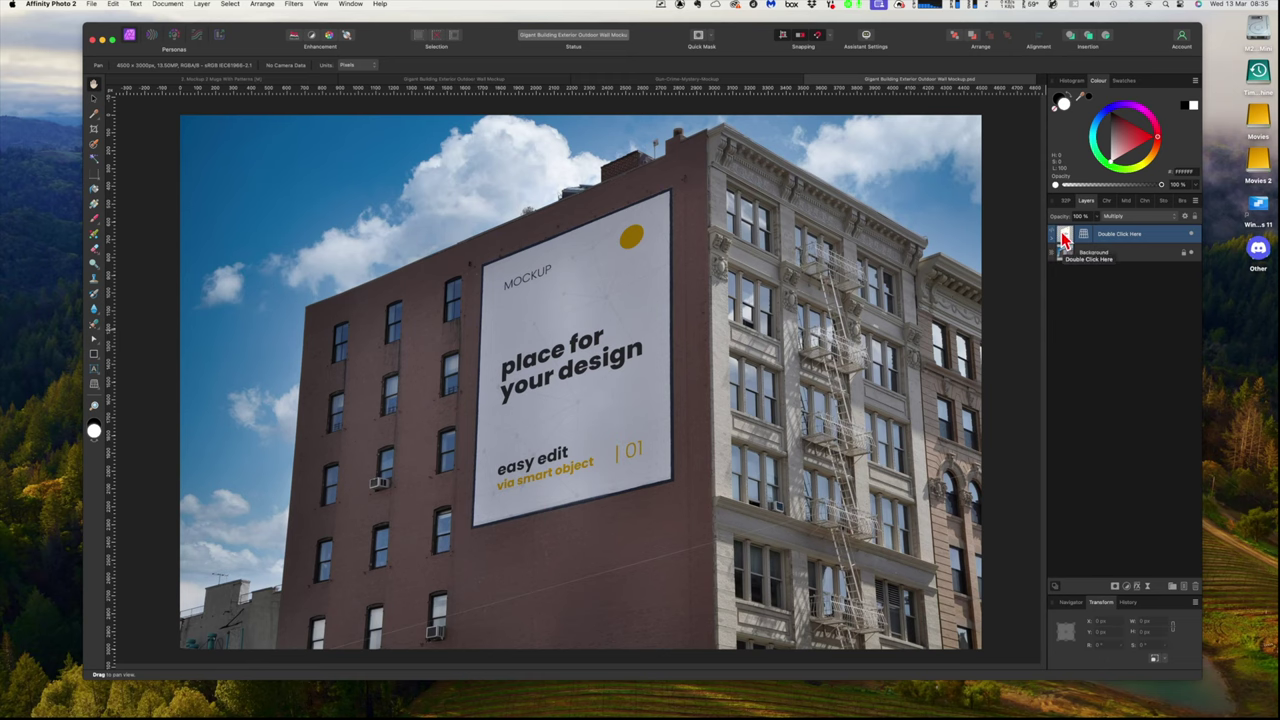
double_click(1065, 238)
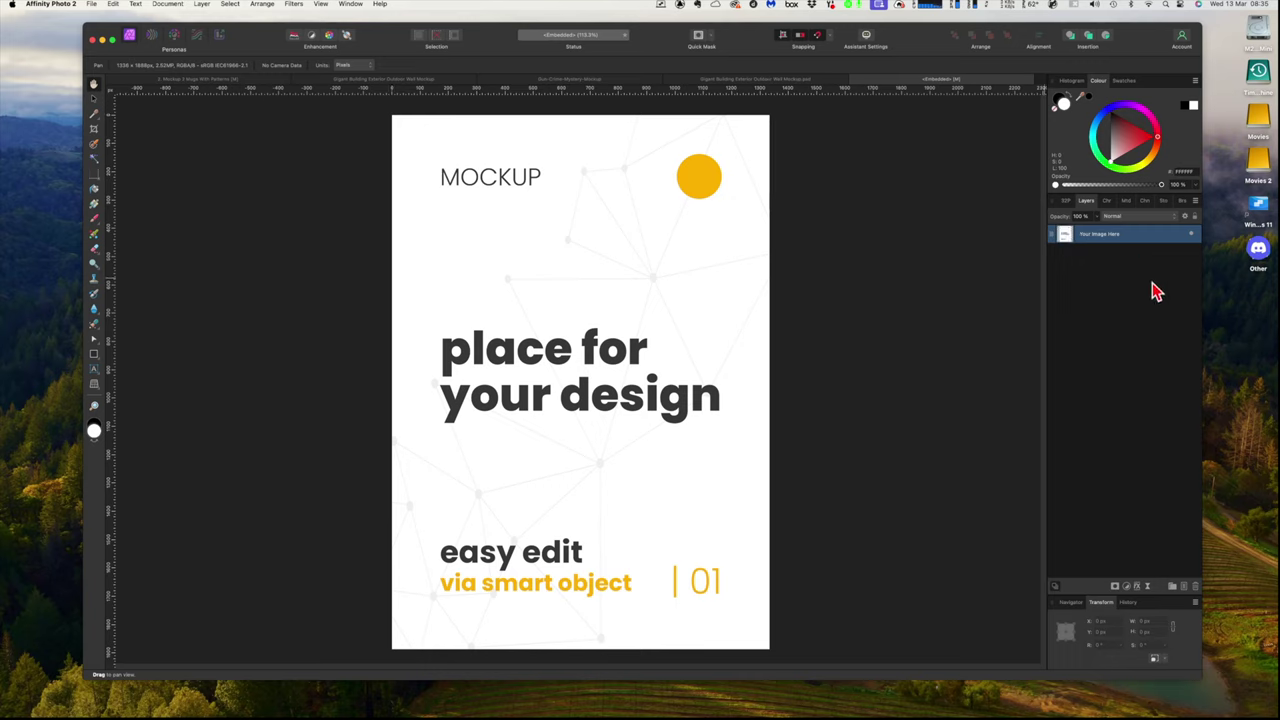
Step: Choose Travel The World Halftone.png from Mastering Mockups to place into the billboard artwork
left_click(92, 5)
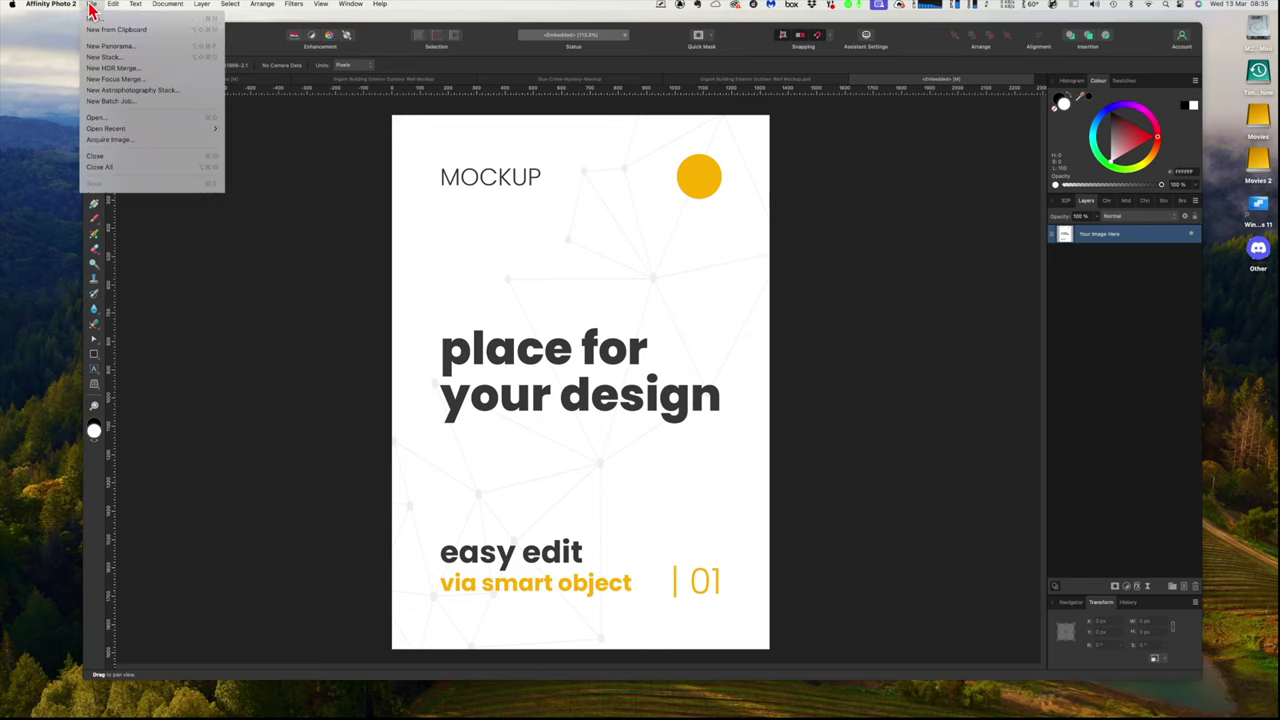
left_click(101, 268)
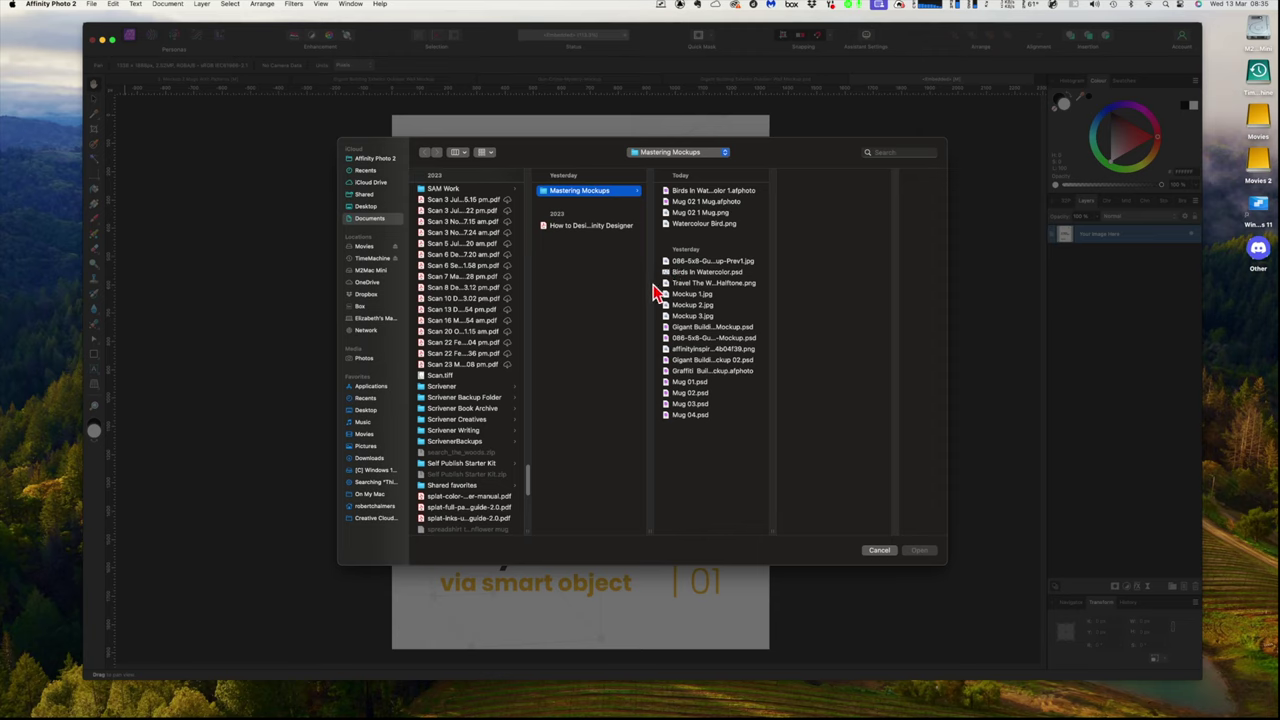
left_click(692, 285)
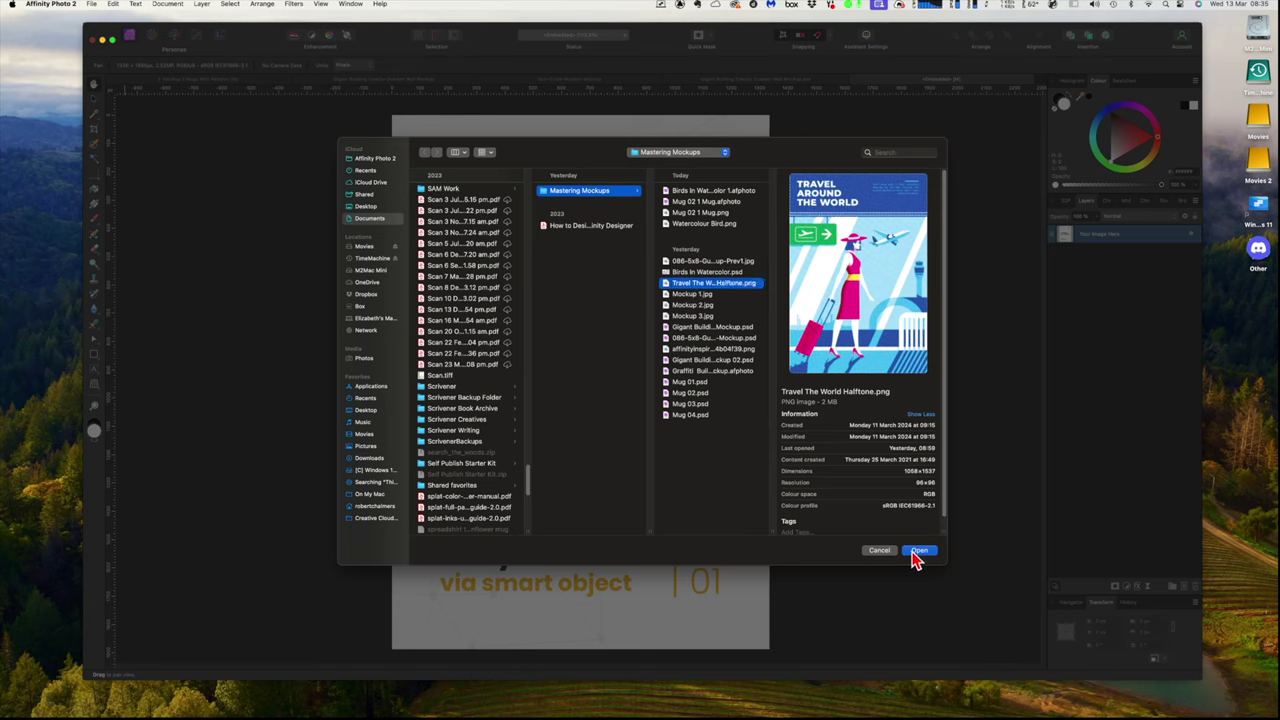
left_click(918, 551)
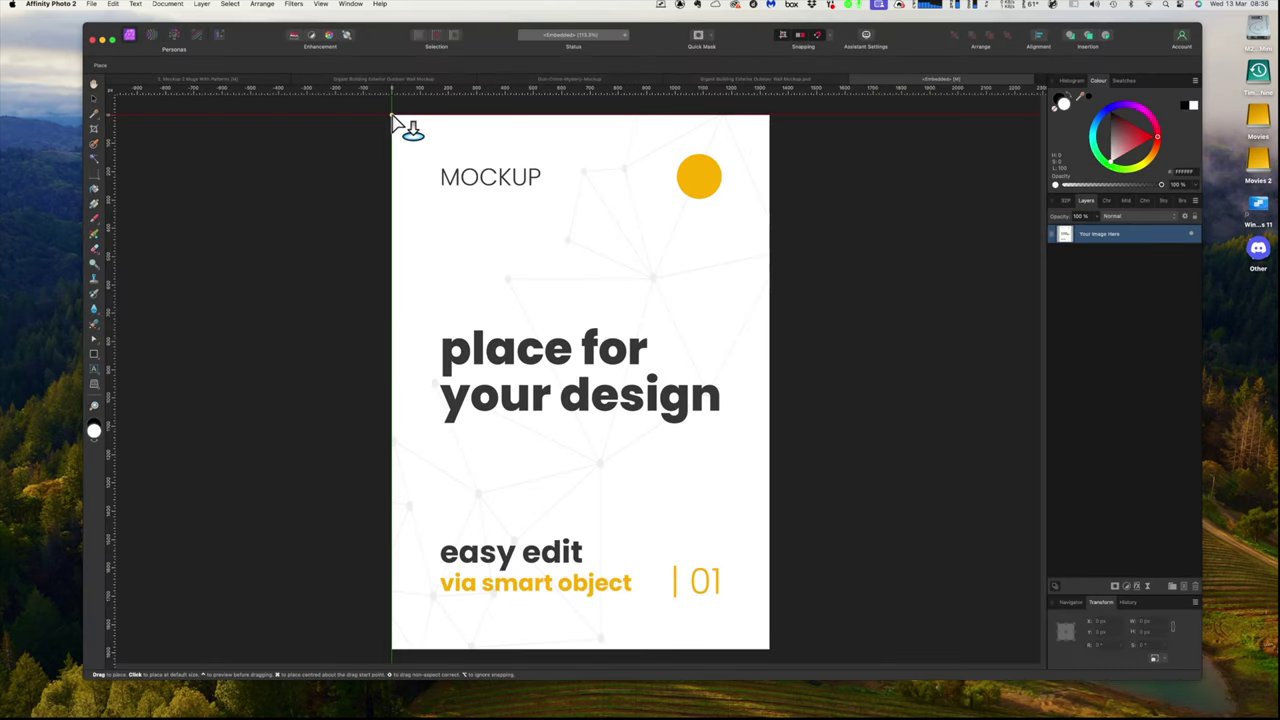
Step: Place the Travel The World Halftone poster from the top-left corner and stretch it to the page width
left_click_drag(393, 118, 731, 614)
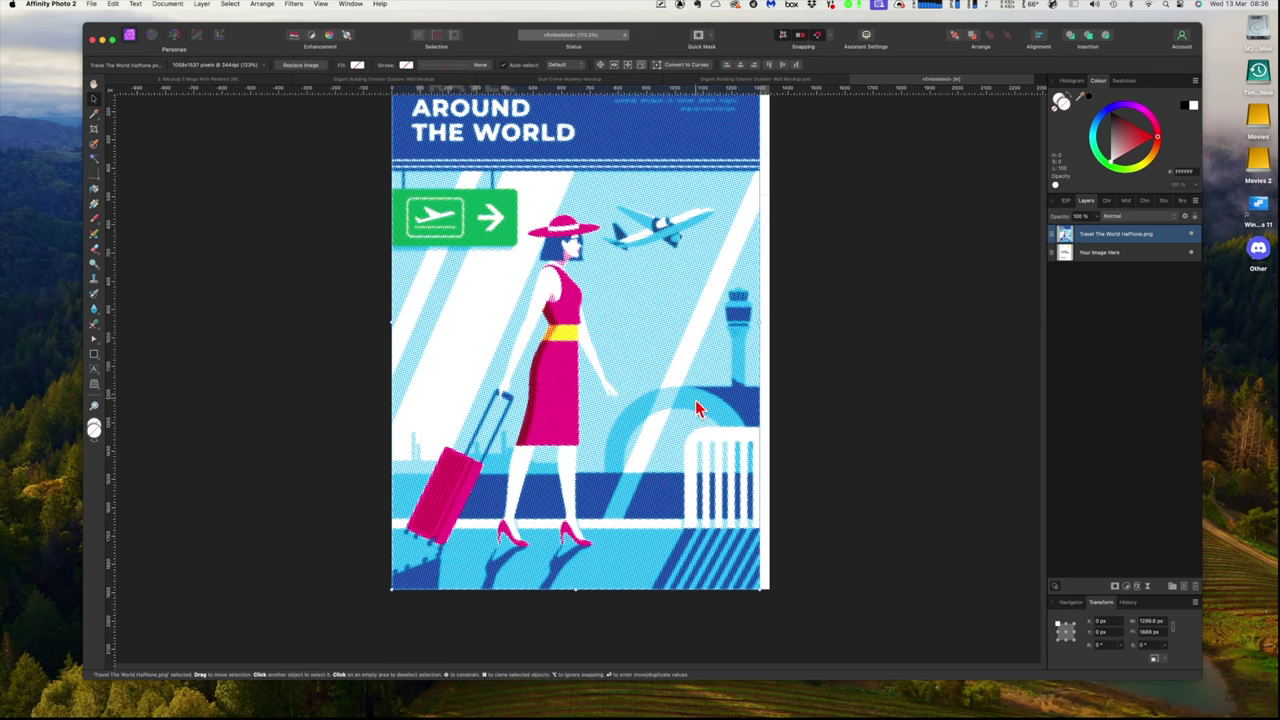
scroll(736, 424, "up", 5)
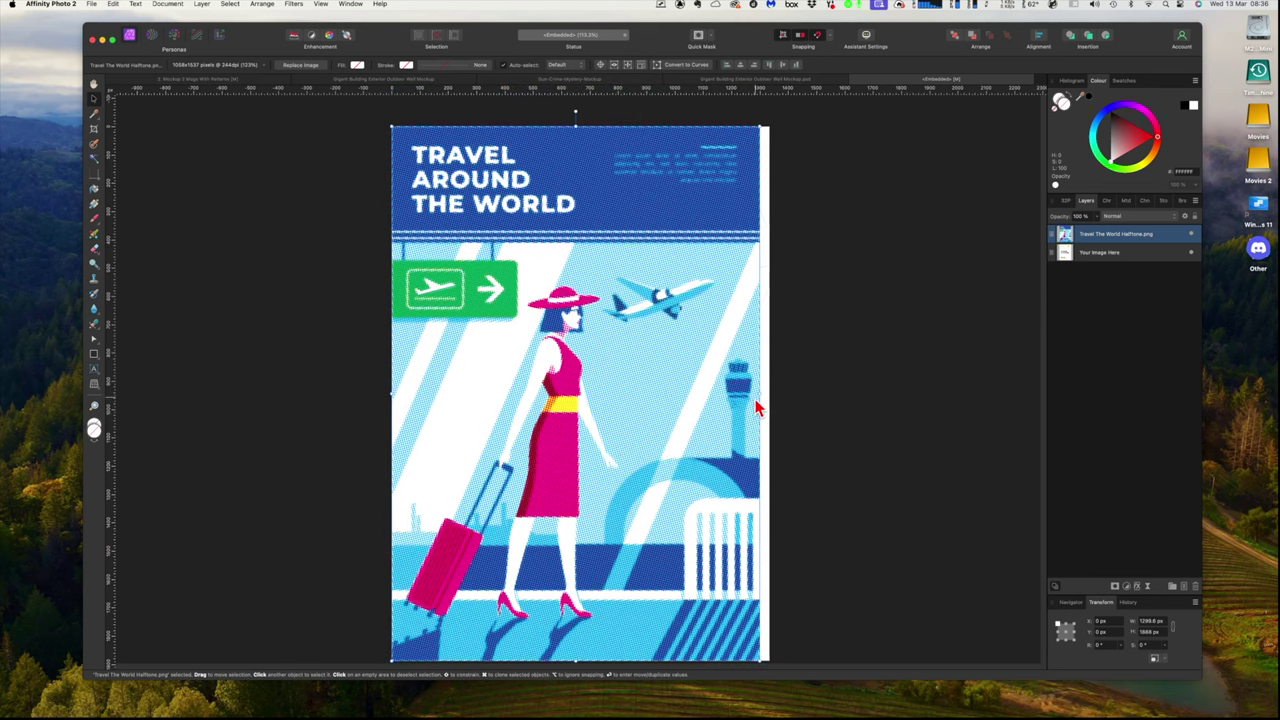
left_click_drag(759, 392, 770, 393)
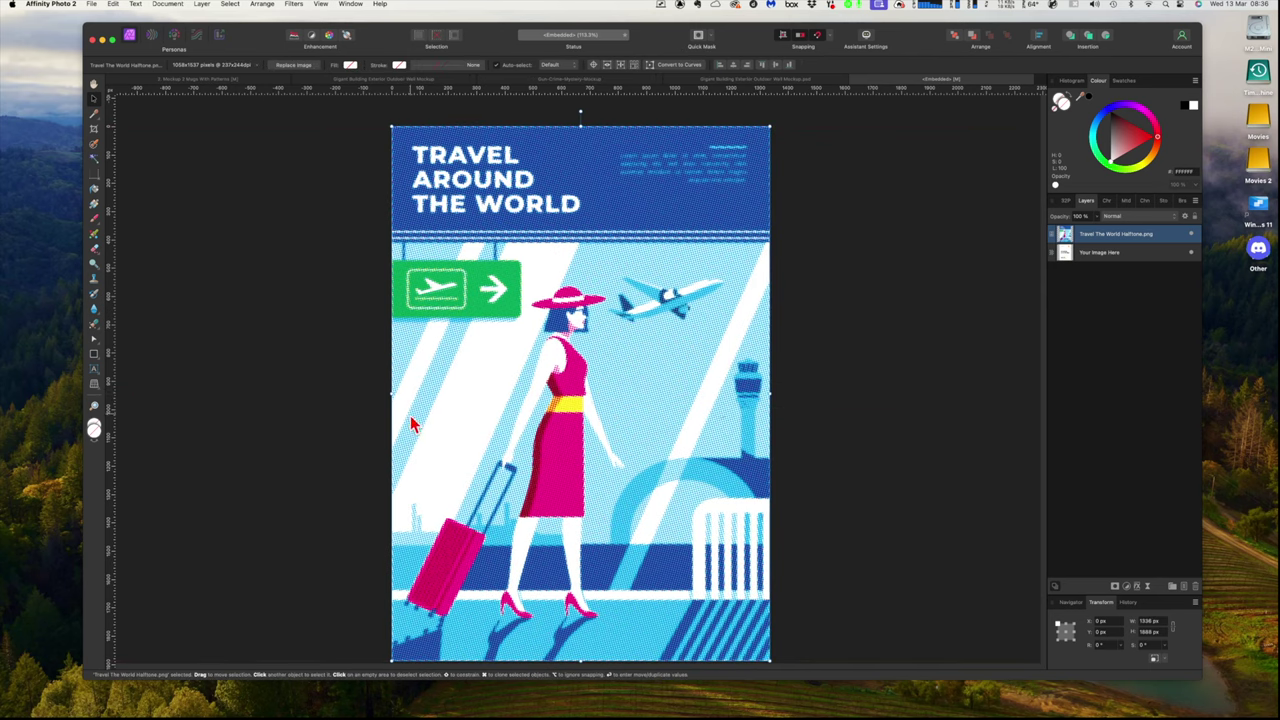
left_click_drag(388, 394, 387, 392)
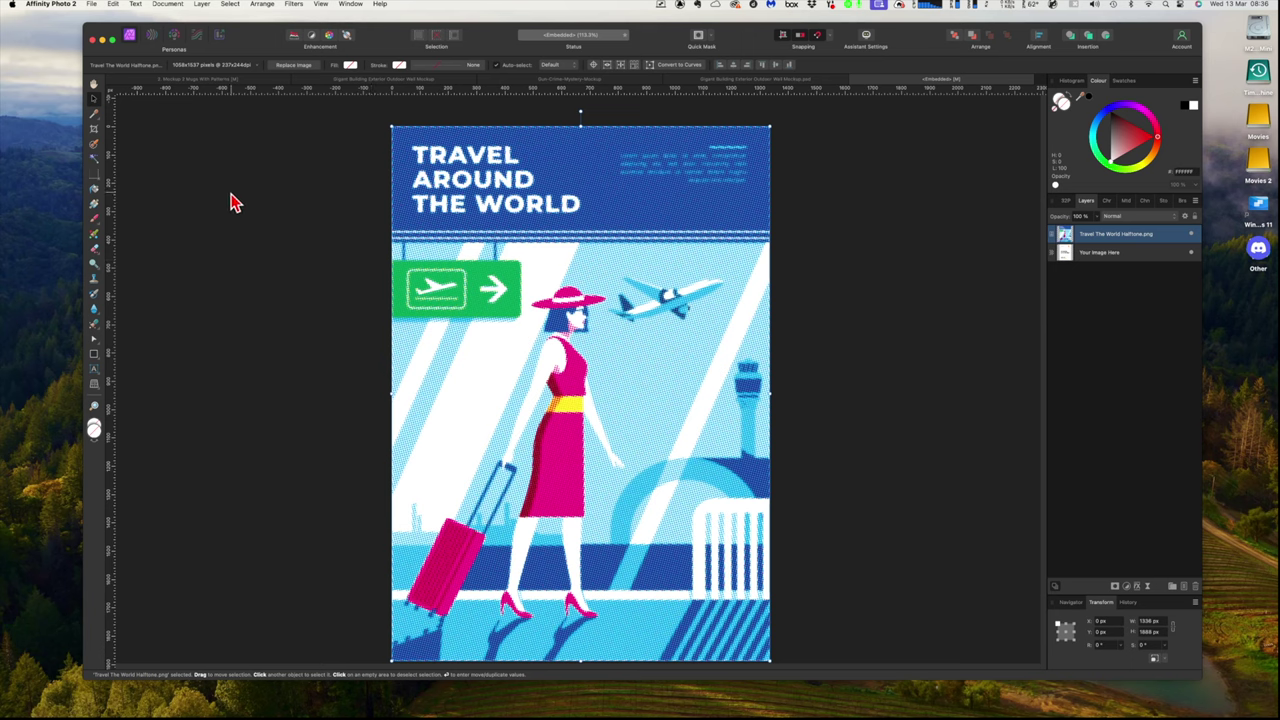
Step: Close the billboard artwork, then switch through the tabs to the Gun-Crime-Mystery-Mockup document
left_click(90, 6)
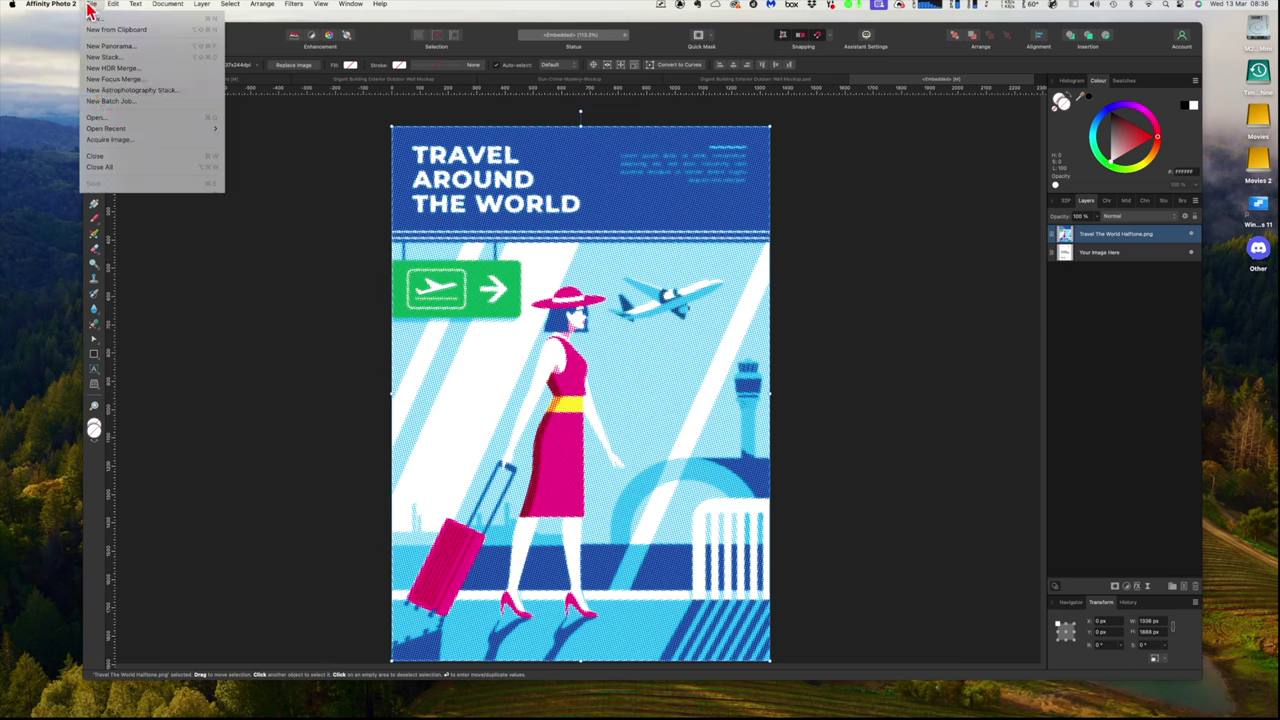
left_click(110, 157)
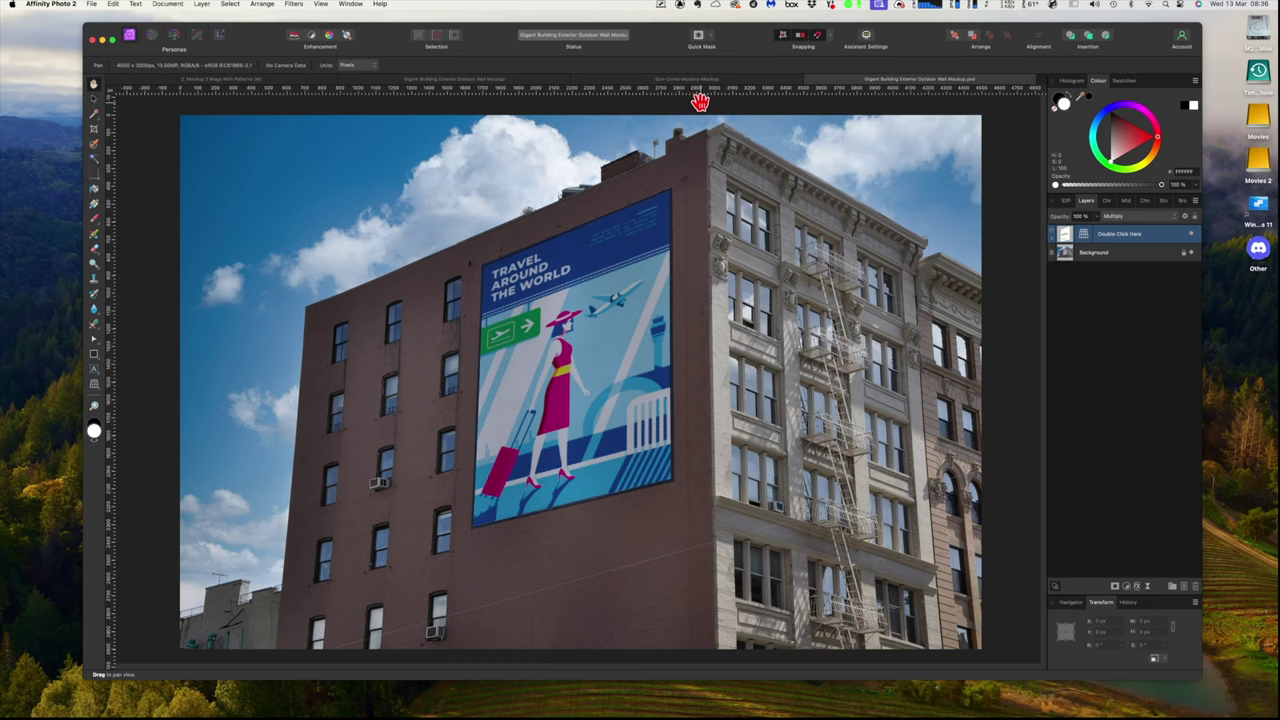
left_click(265, 82)
left_click(415, 82)
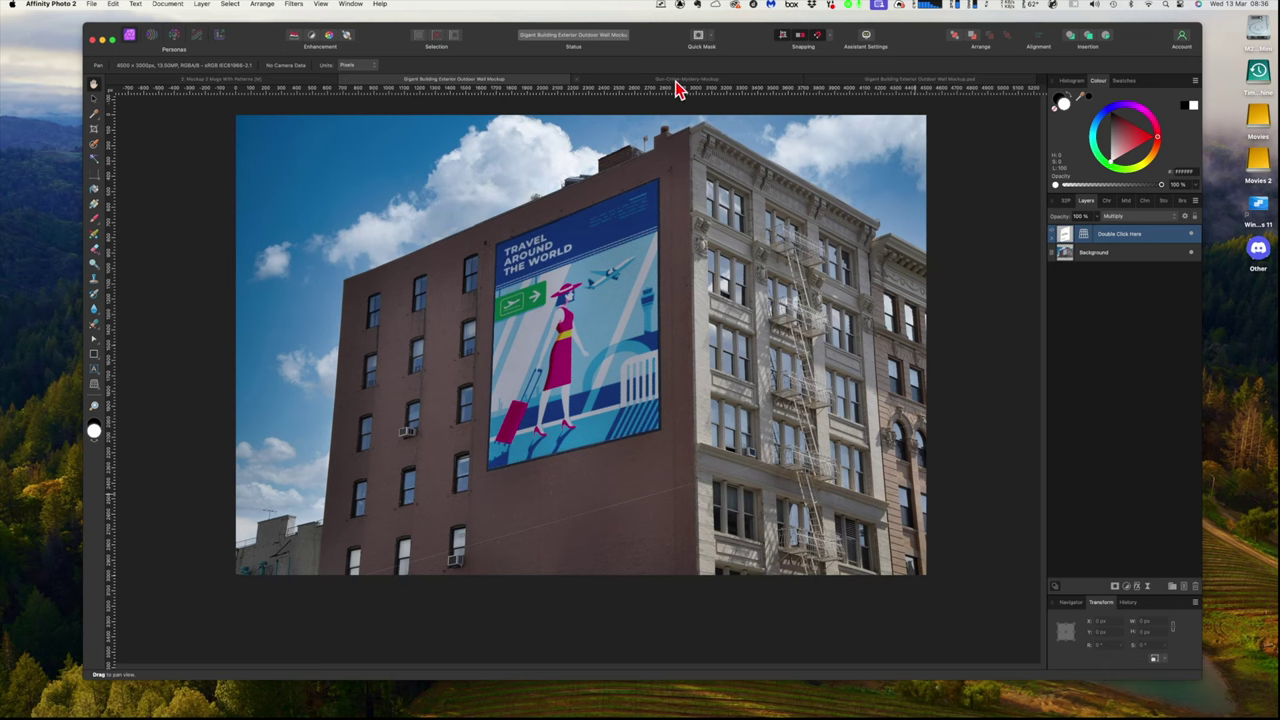
left_click(884, 82)
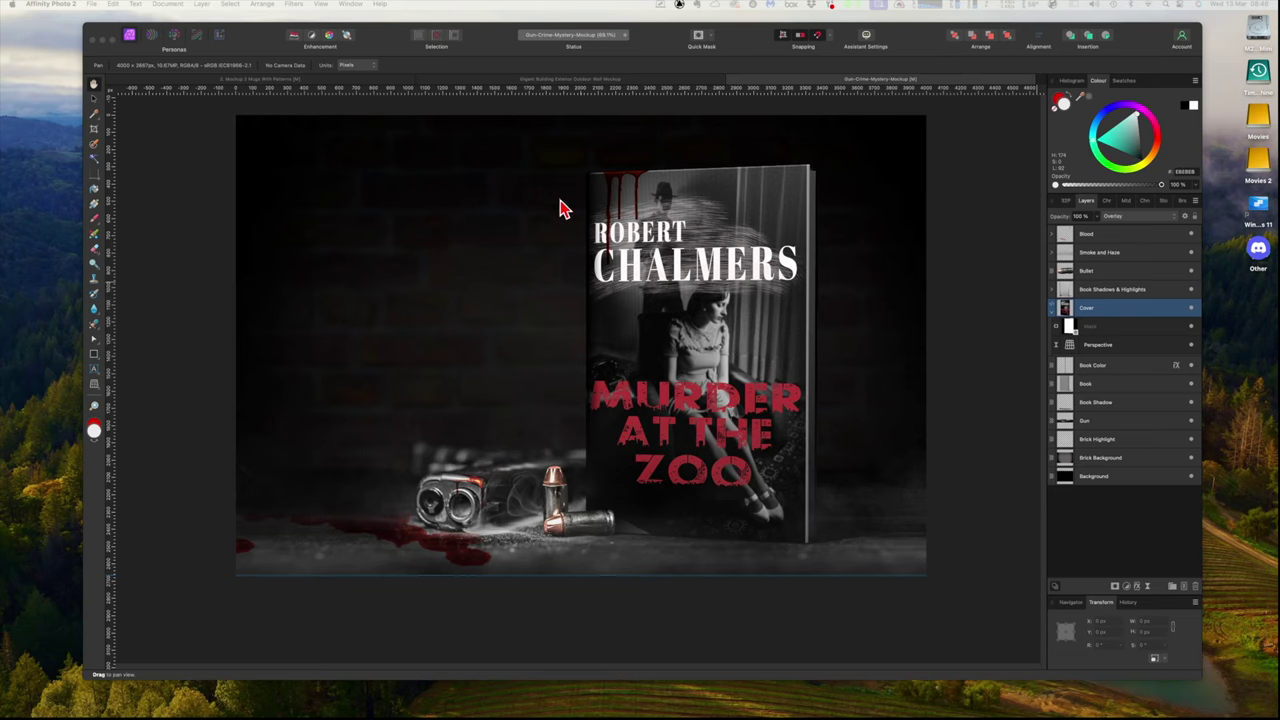
Step: Select each layer from Background up to Book Color, then collapse and select the Cover layer
left_click(770, 90)
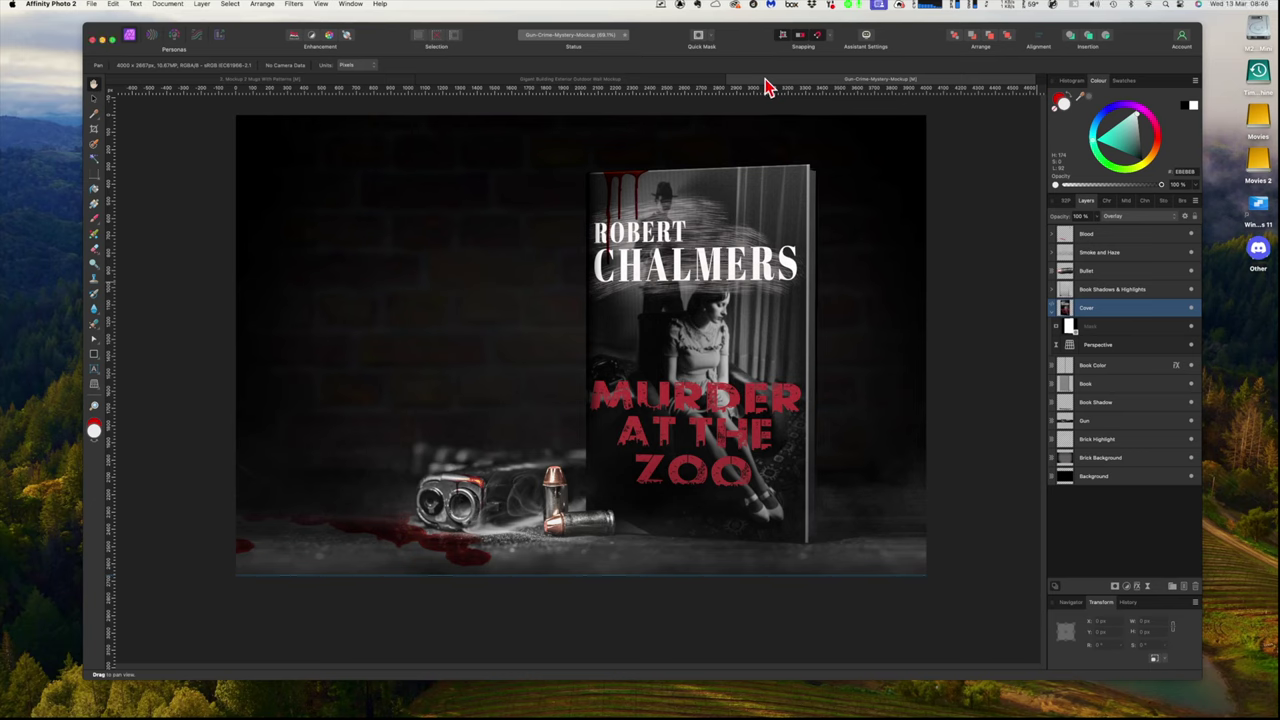
left_click(95, 100)
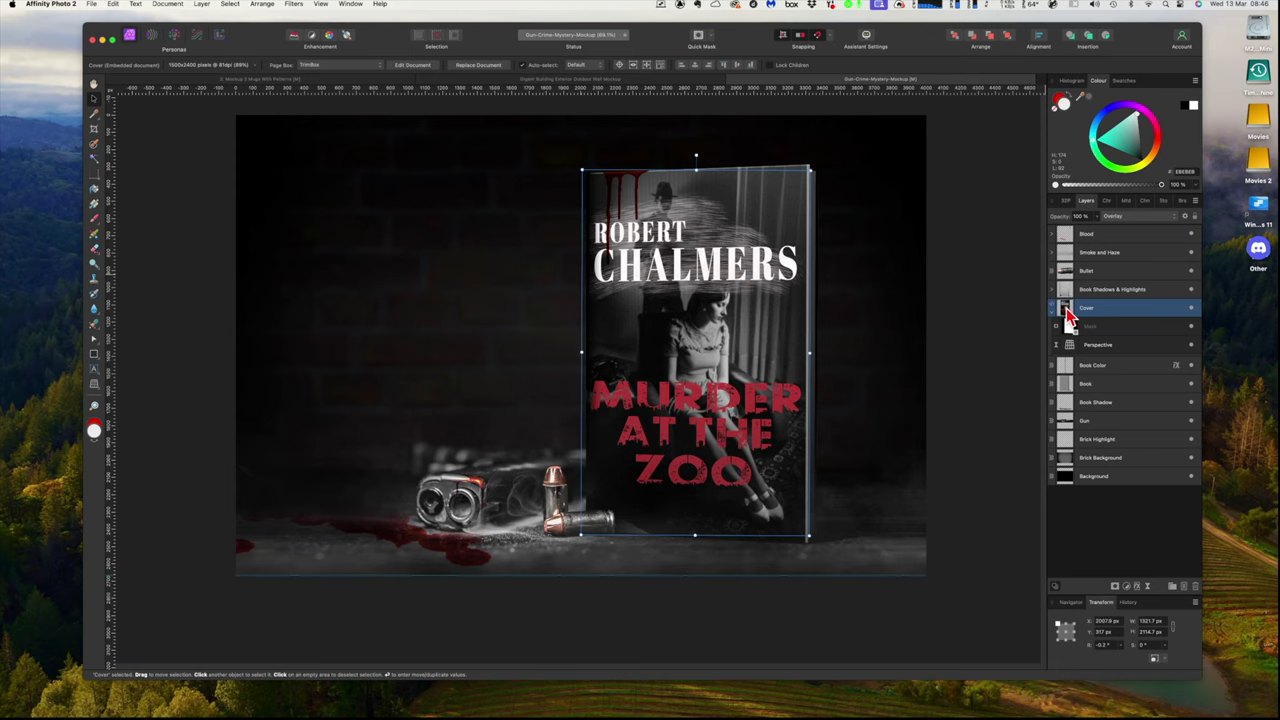
left_click(1121, 476)
left_click(1121, 460)
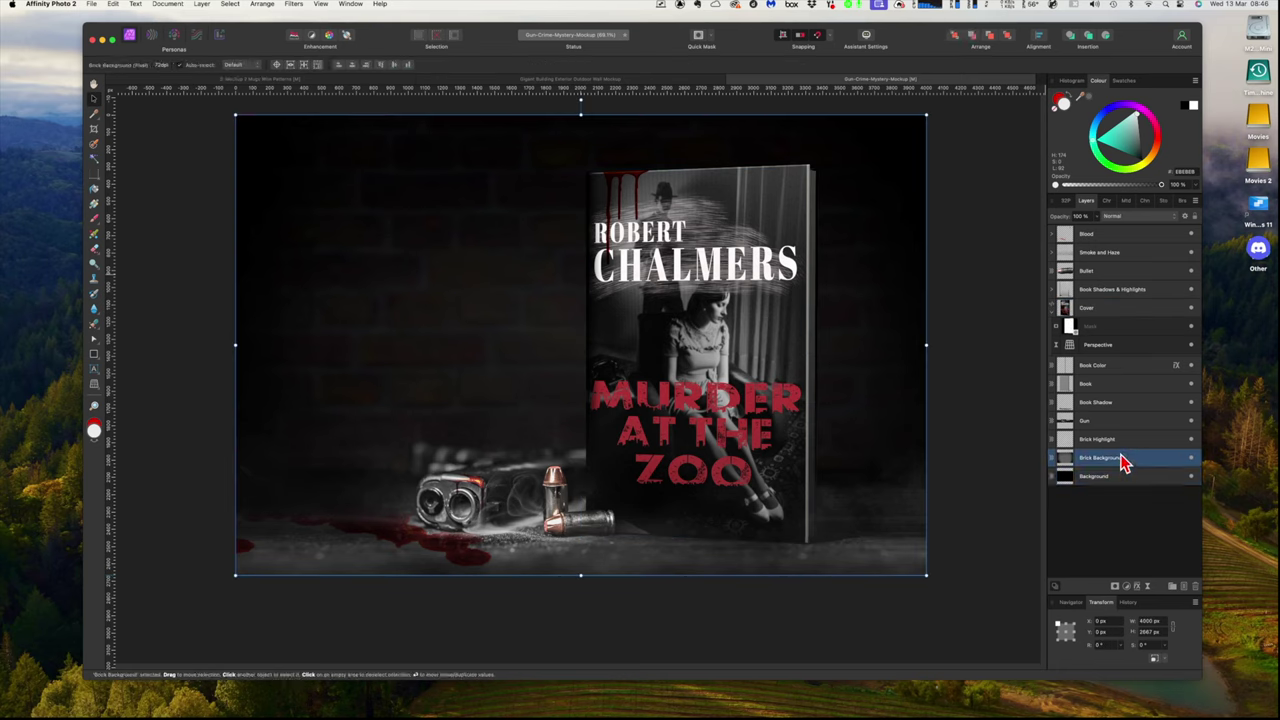
left_click(1123, 441)
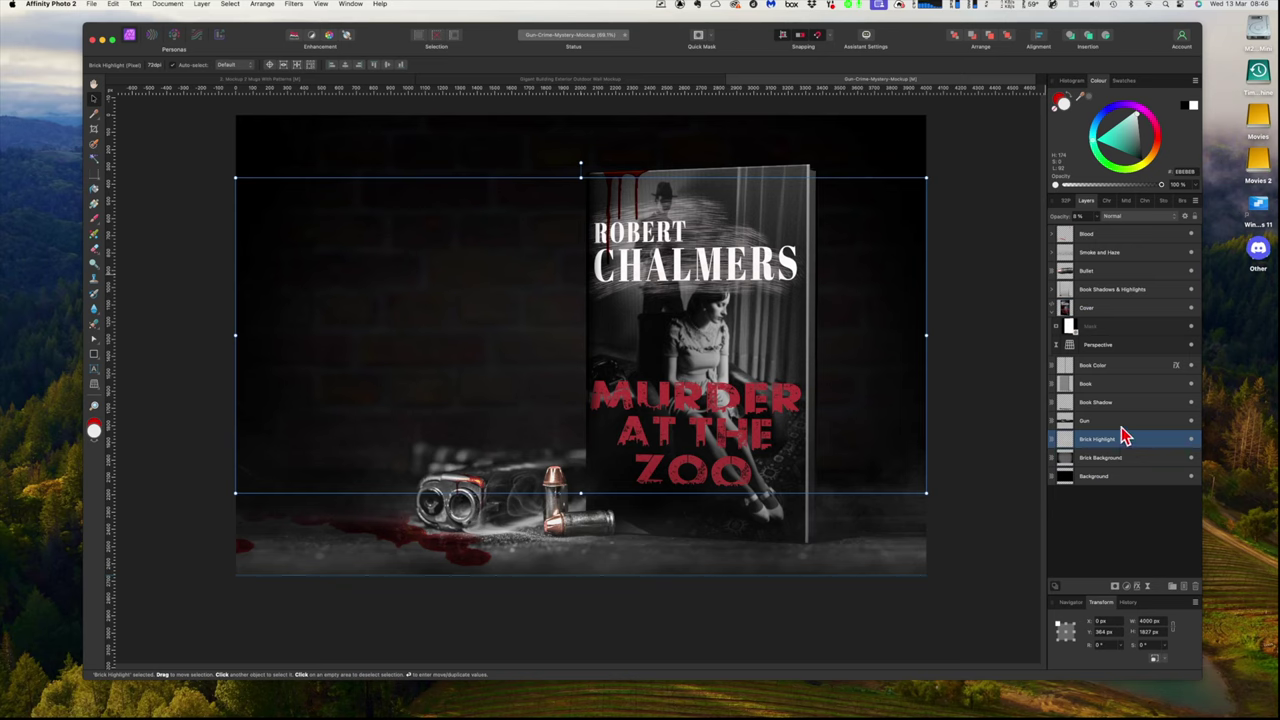
left_click(1122, 420)
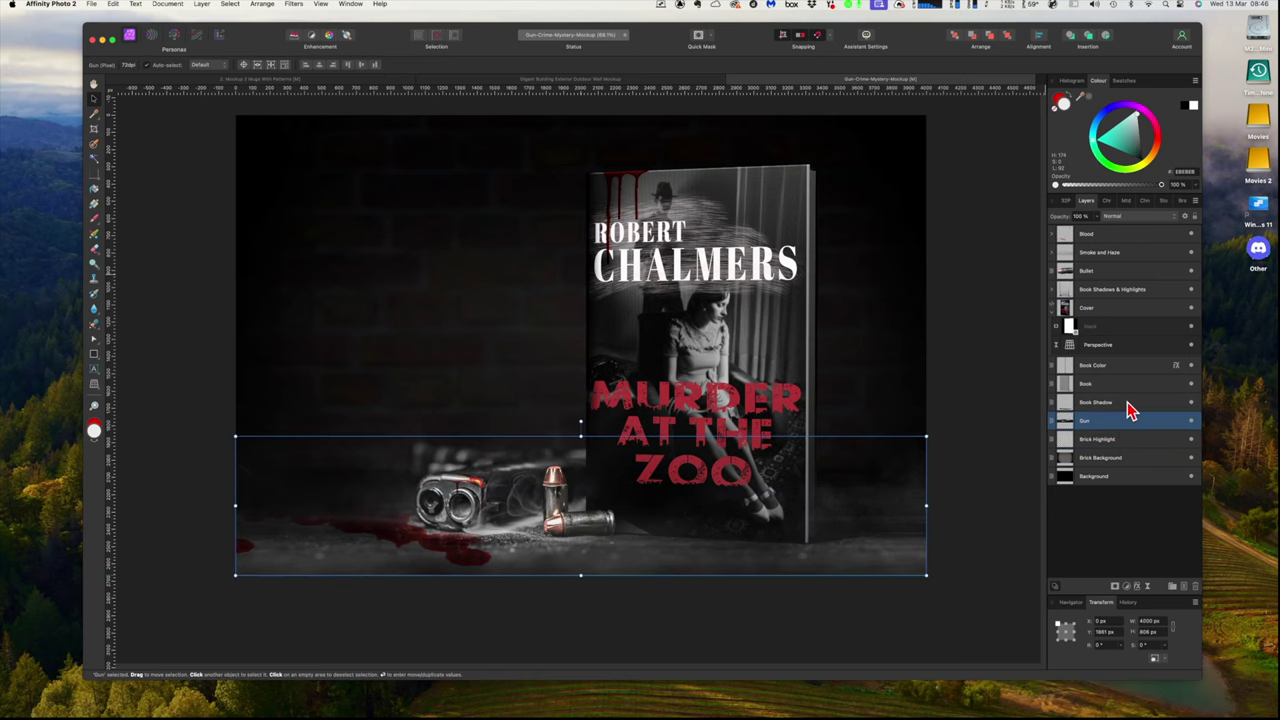
left_click(1130, 404)
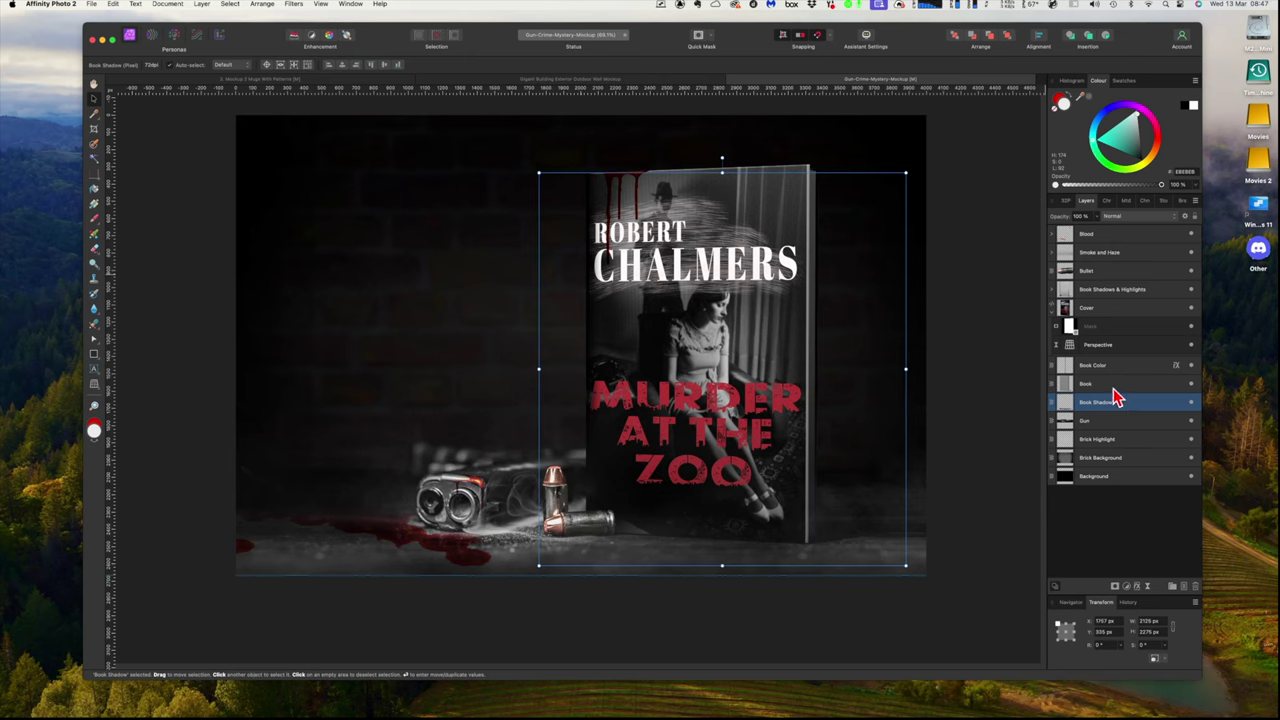
left_click(1117, 385)
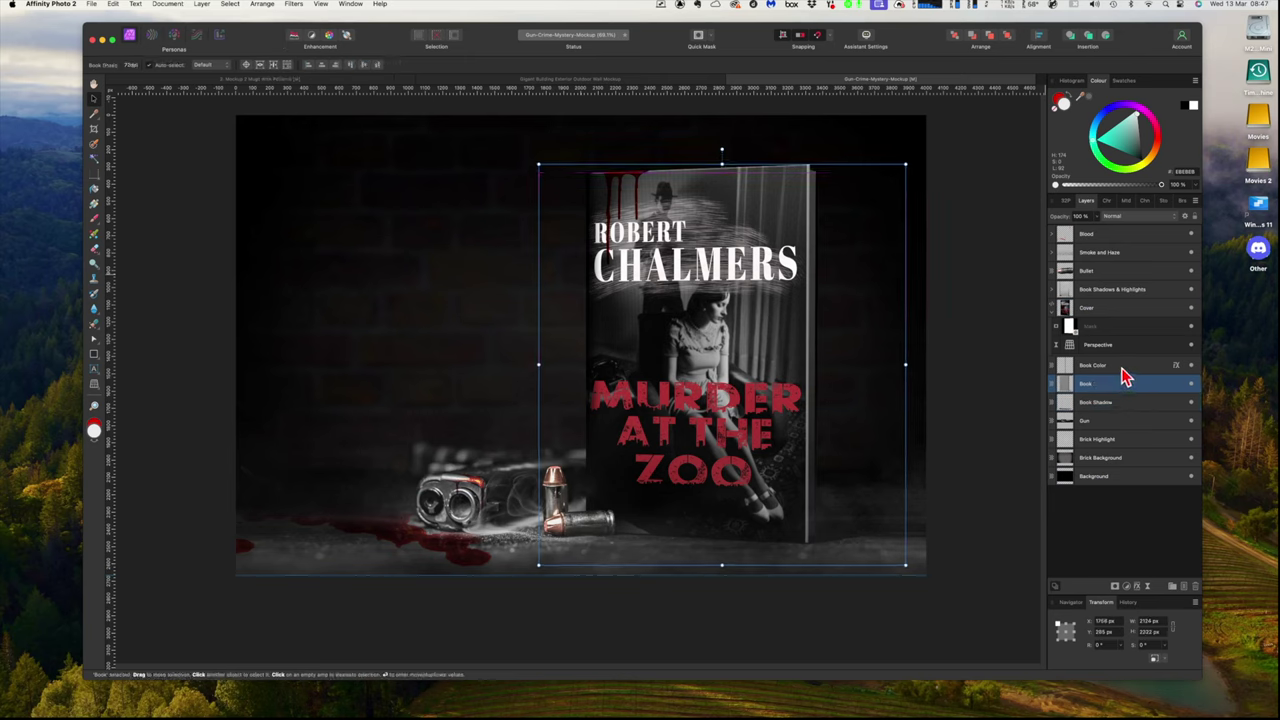
left_click(1122, 366)
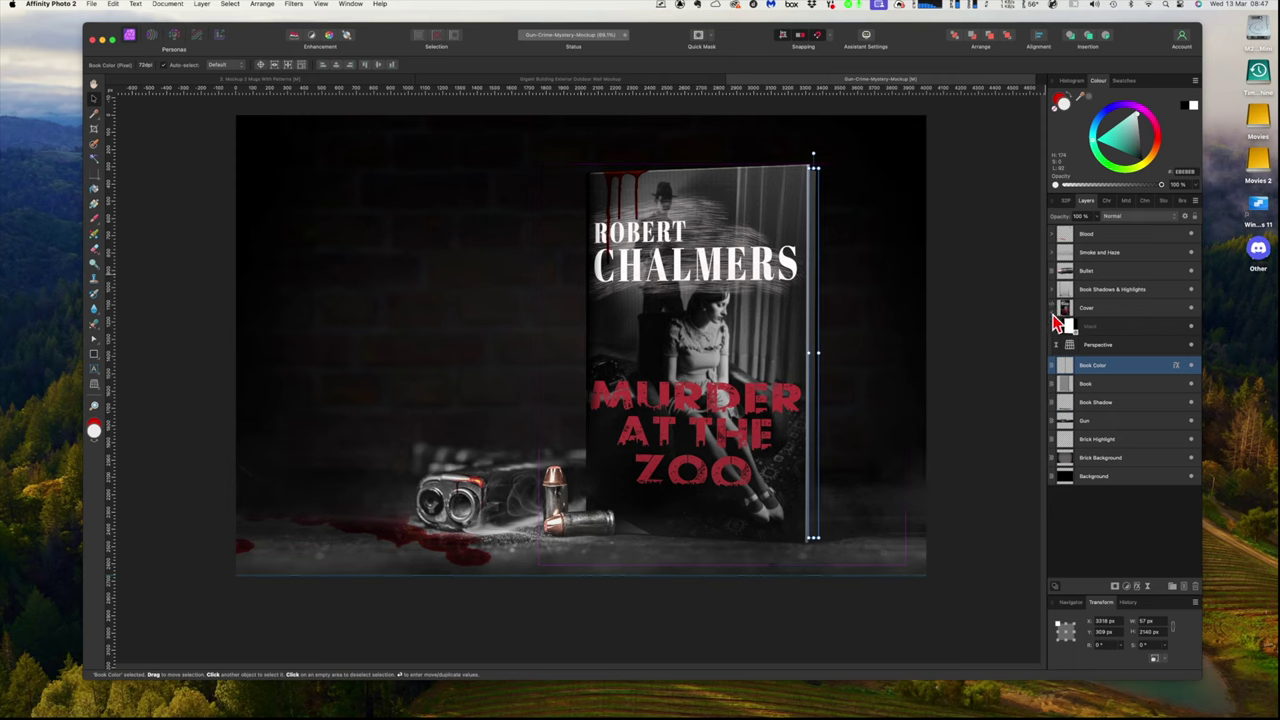
left_click_drag(1056, 322, 1064, 311)
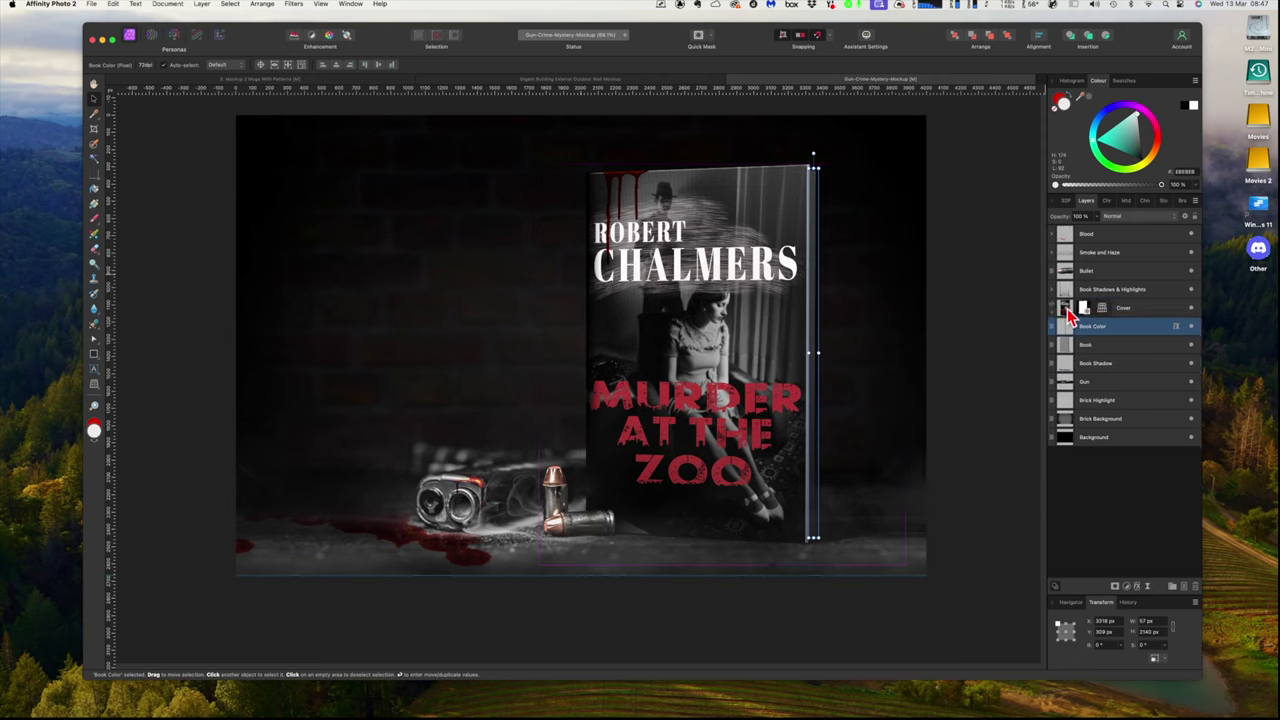
left_click(1067, 314)
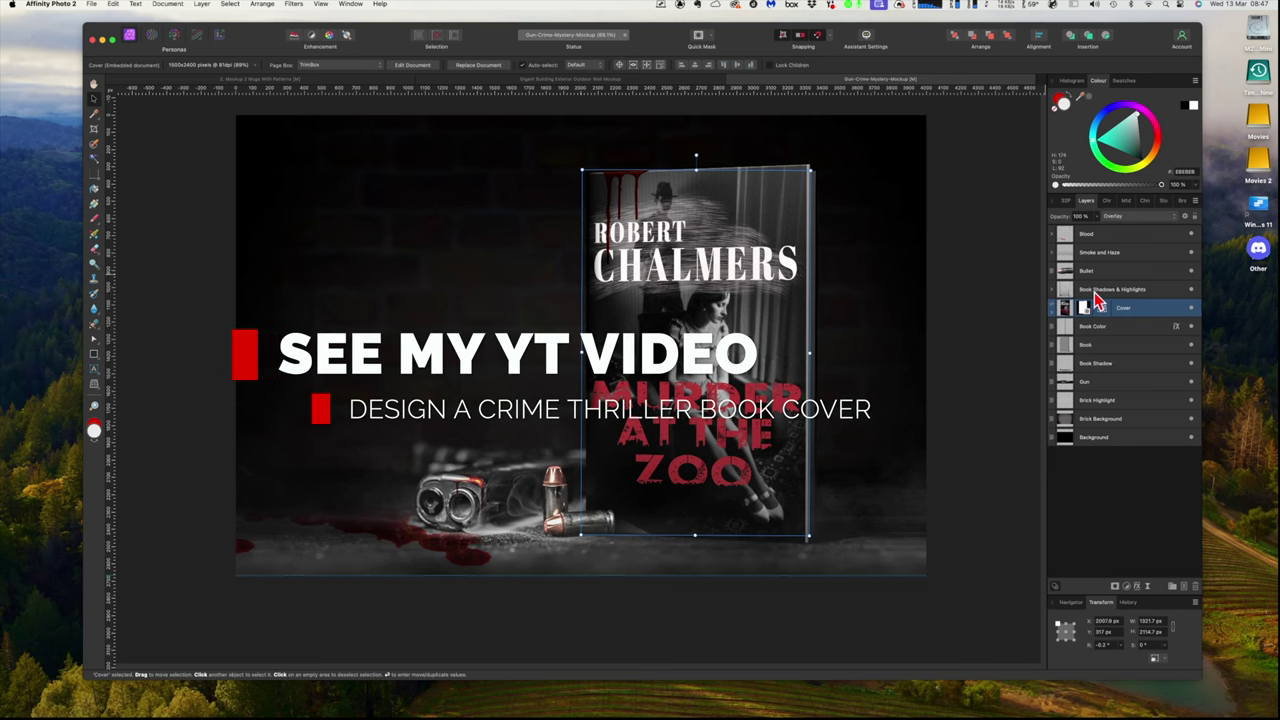
Step: Expand the Book Shadows & Highlights group to inspect it, then collapse it again
left_click(1067, 291)
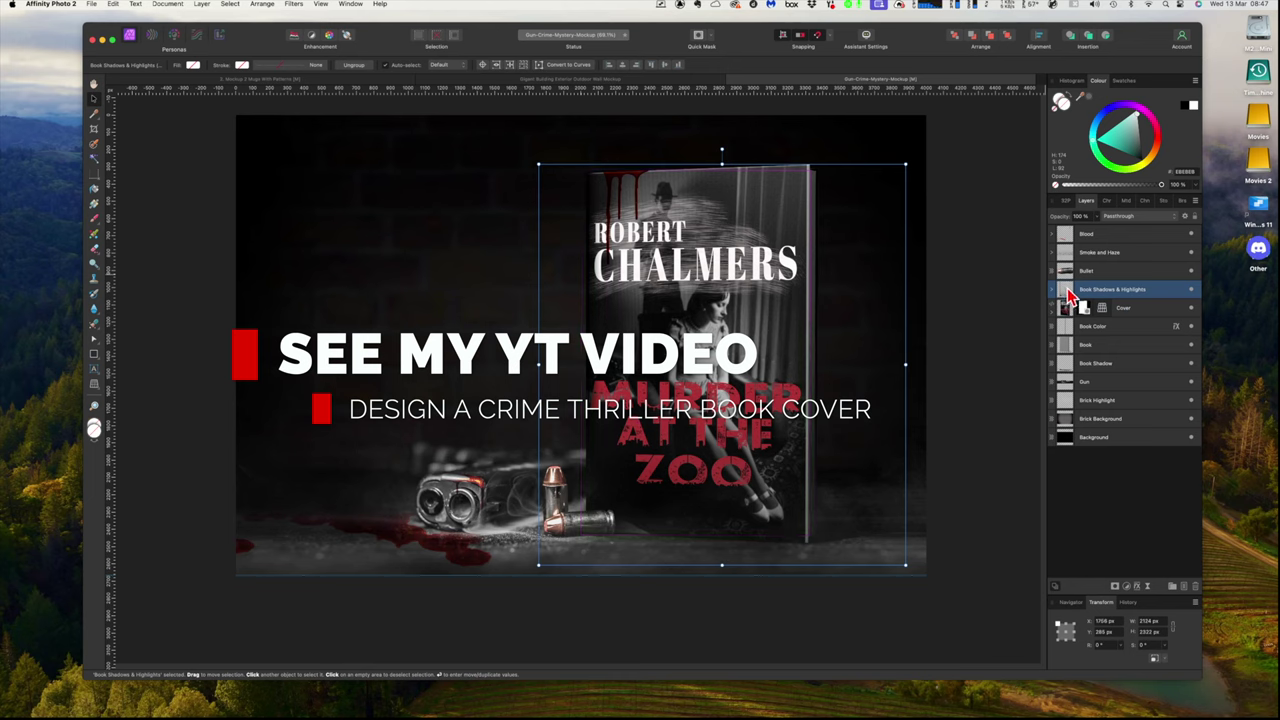
left_click(1053, 291)
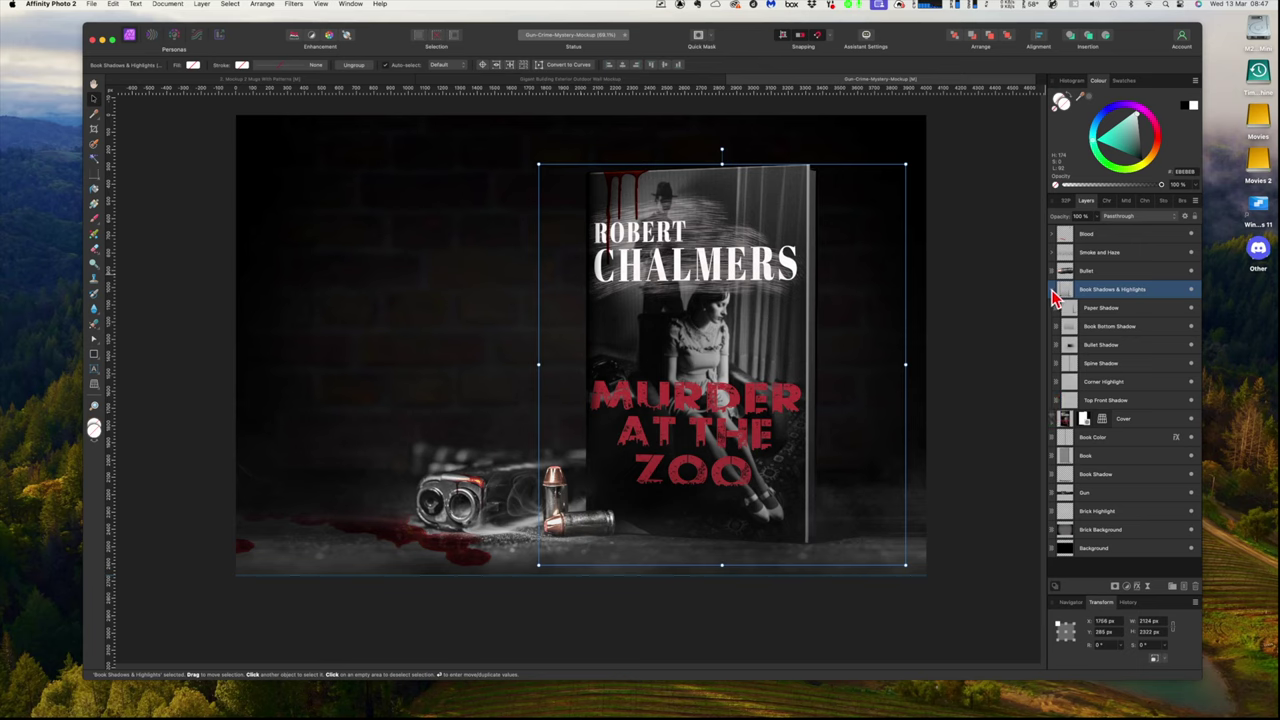
left_click(1053, 291)
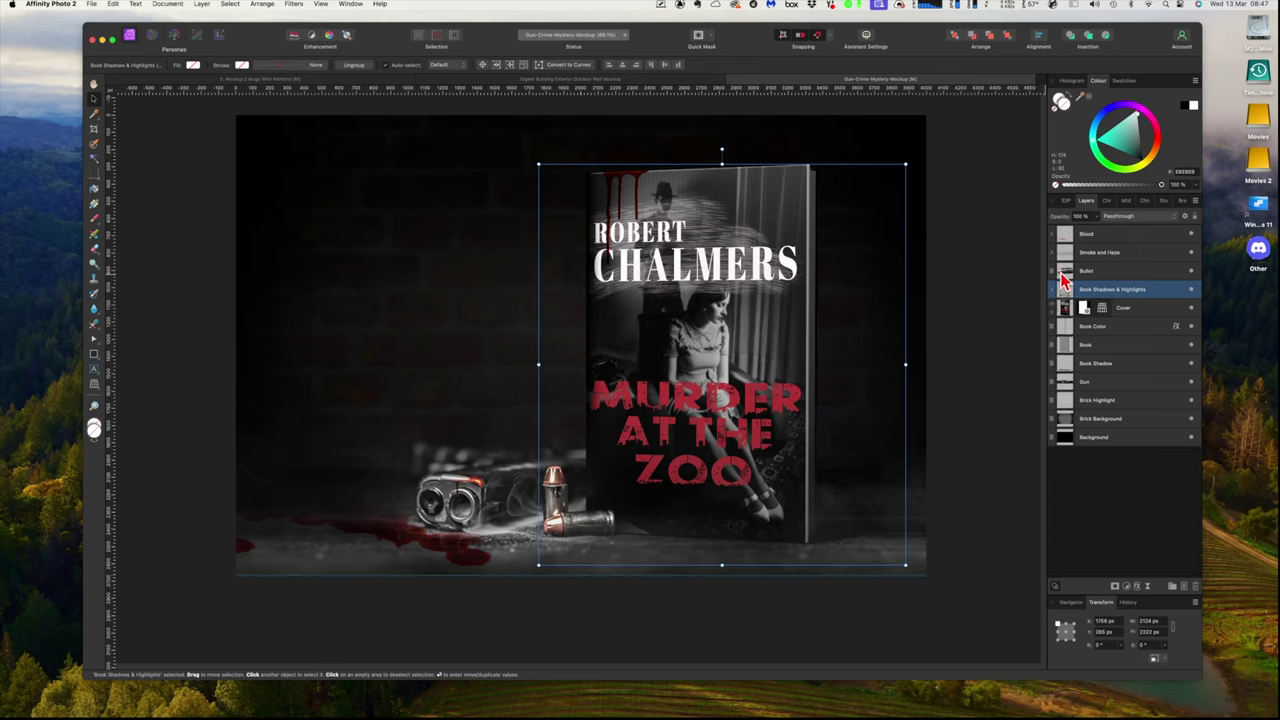
Step: Review the Bullet, Smoke and Haze, and Blood layers, expanding Blood, then reselect Cover
left_click(1062, 271)
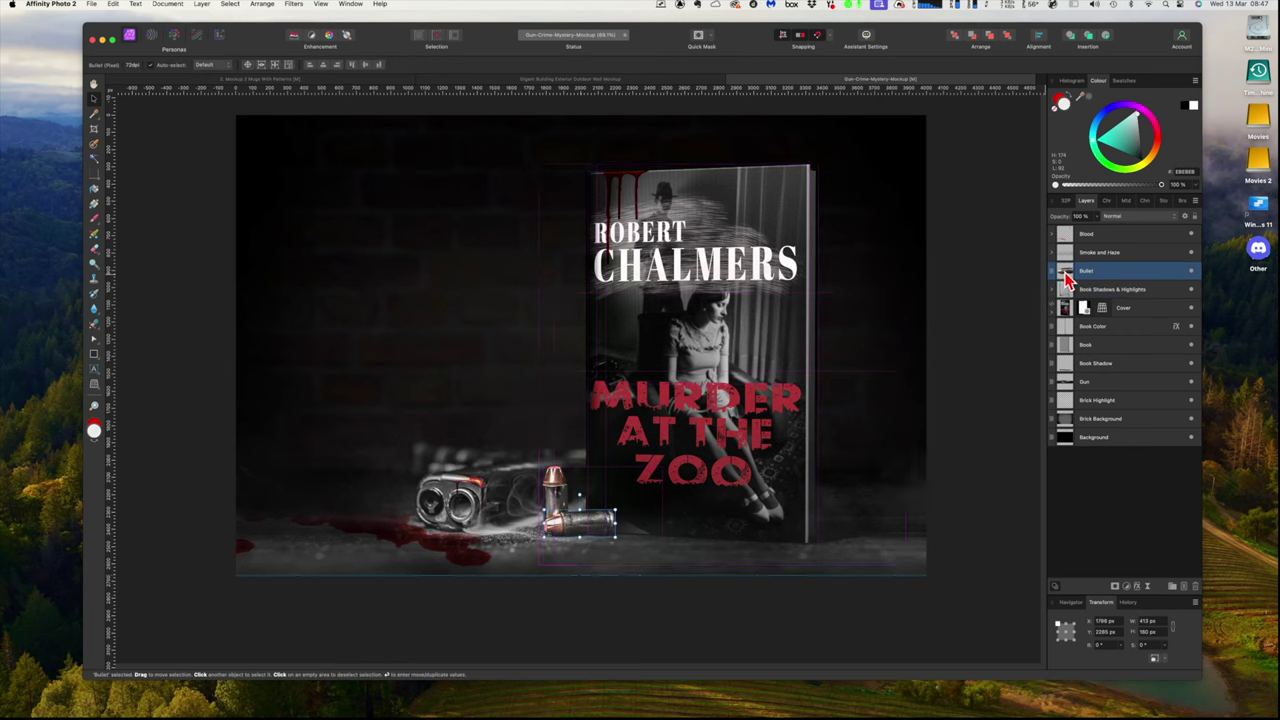
left_click(1051, 255)
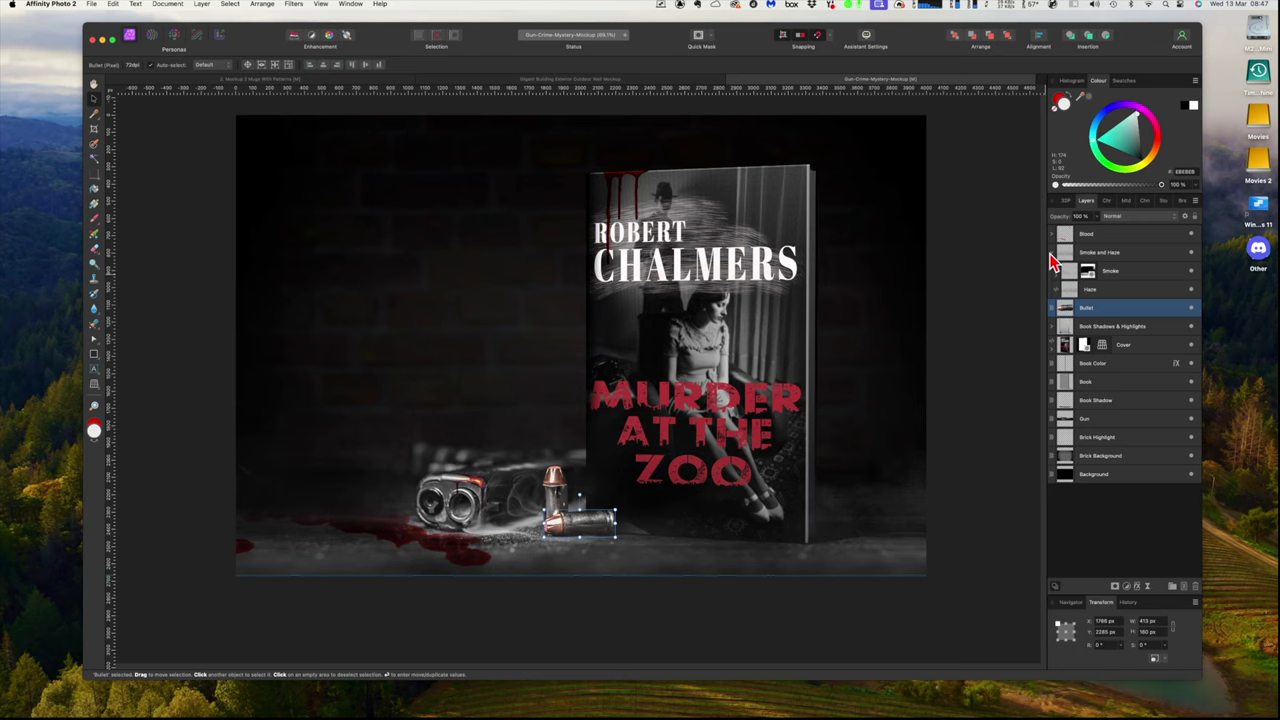
left_click(1052, 254)
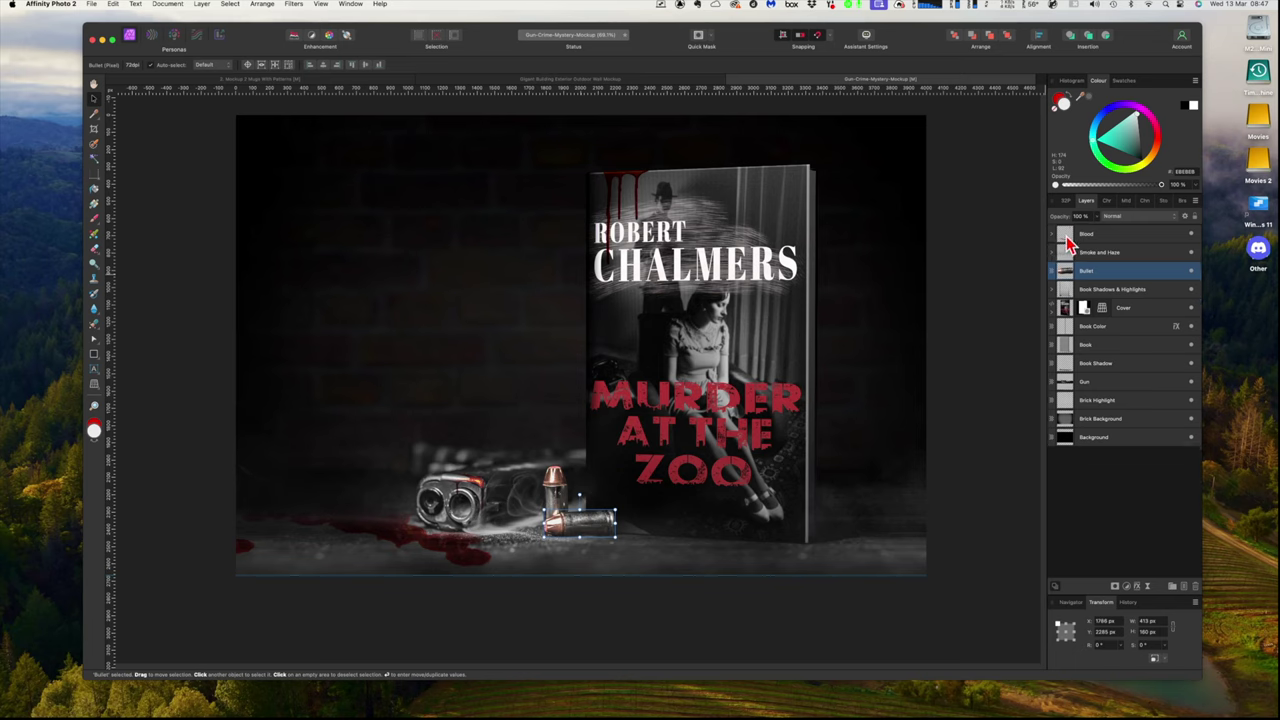
left_click(1066, 236)
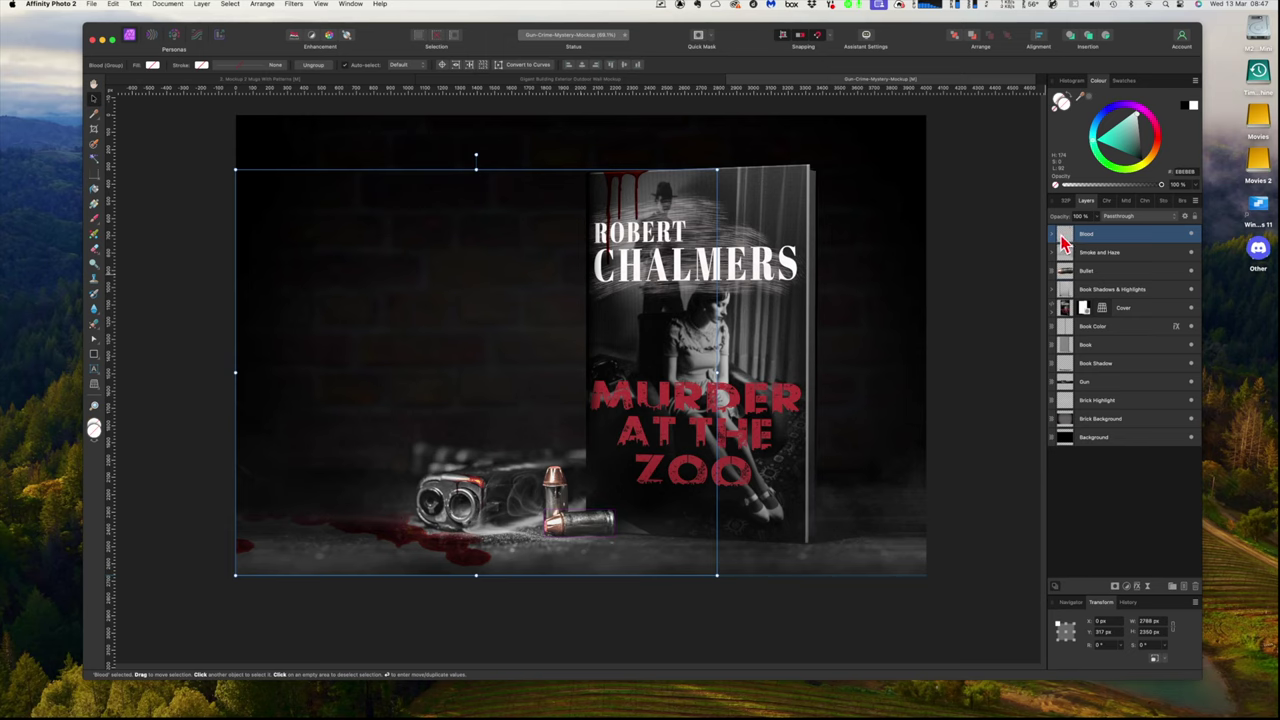
left_click(1053, 238)
left_click(1068, 313)
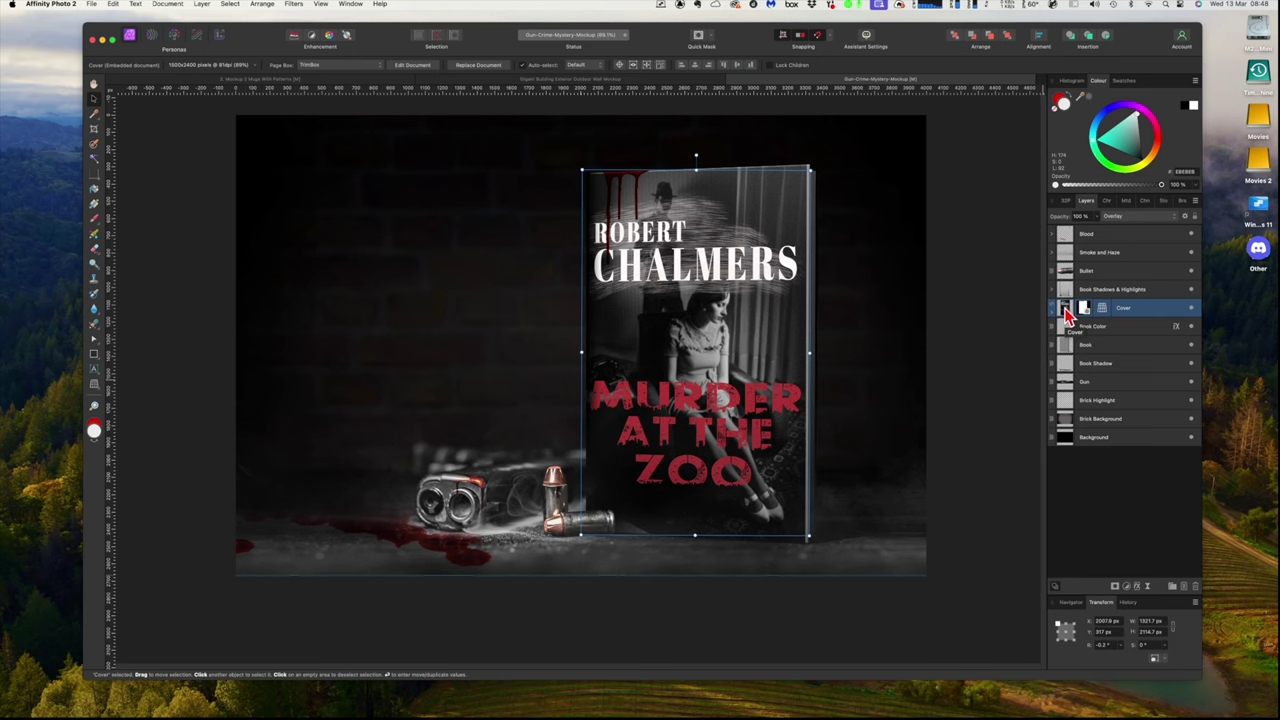
Step: Open the embedded Cover artwork, then hide the Photo and Texture layers to inspect the bare page
double_click(1066, 312)
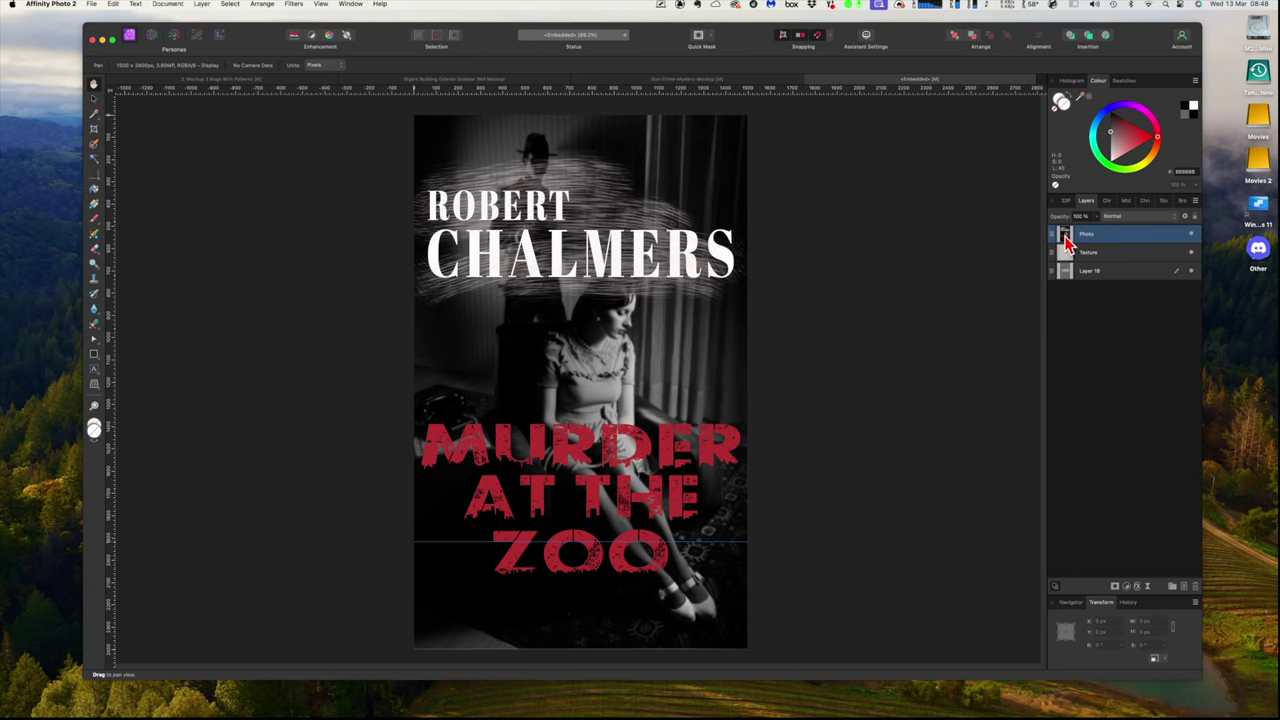
left_click(1124, 257)
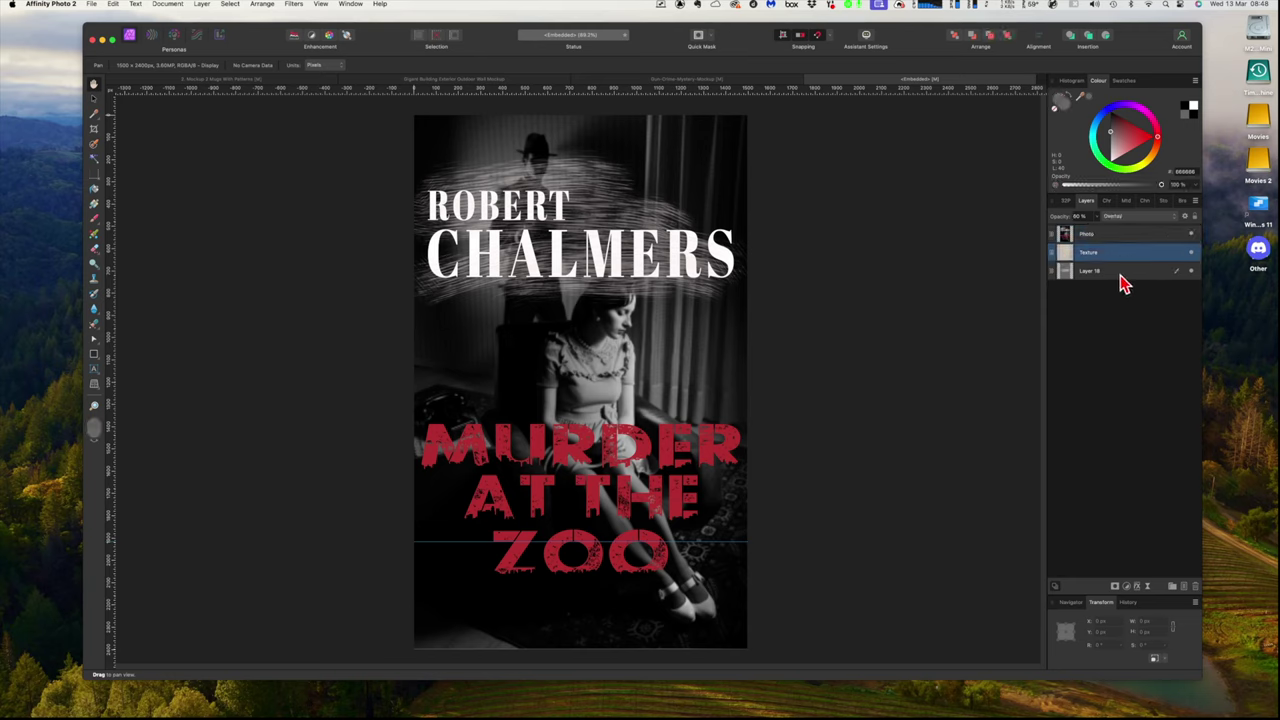
left_click(1191, 236)
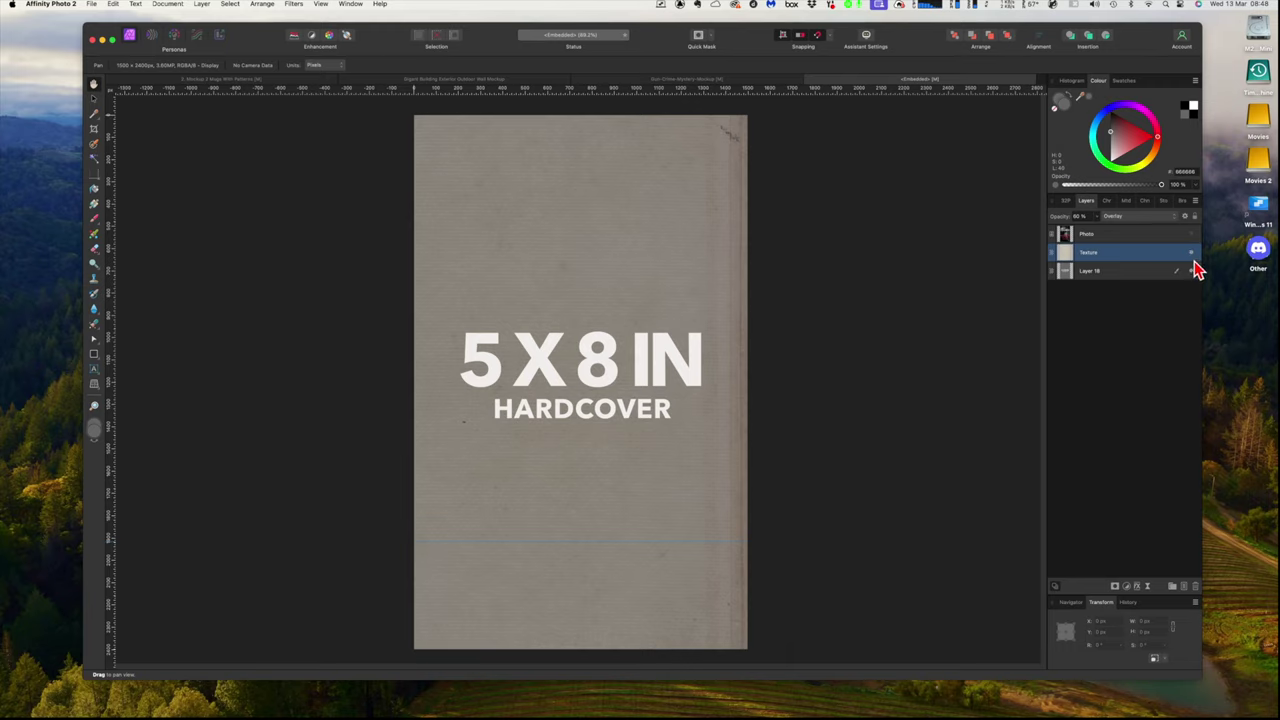
left_click(1191, 255)
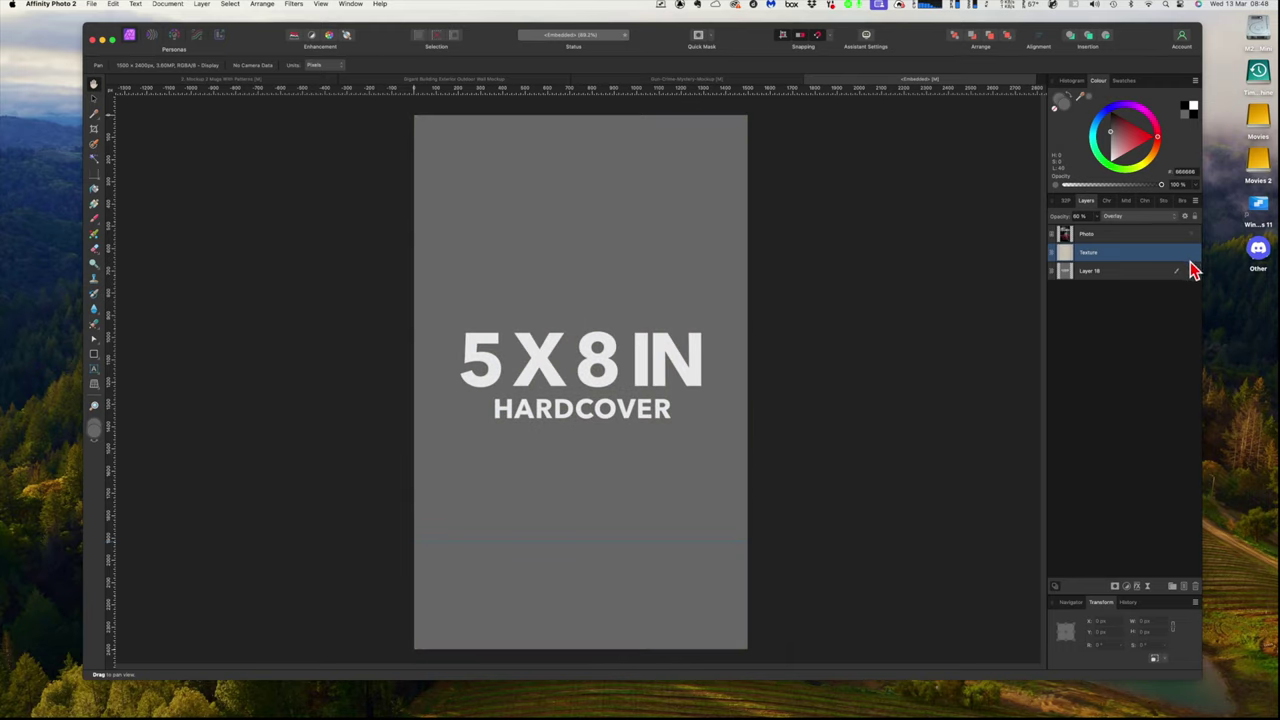
Step: Make Texture and Photo visible again, then select the Photo layer with the Move Tool
left_click(1192, 253)
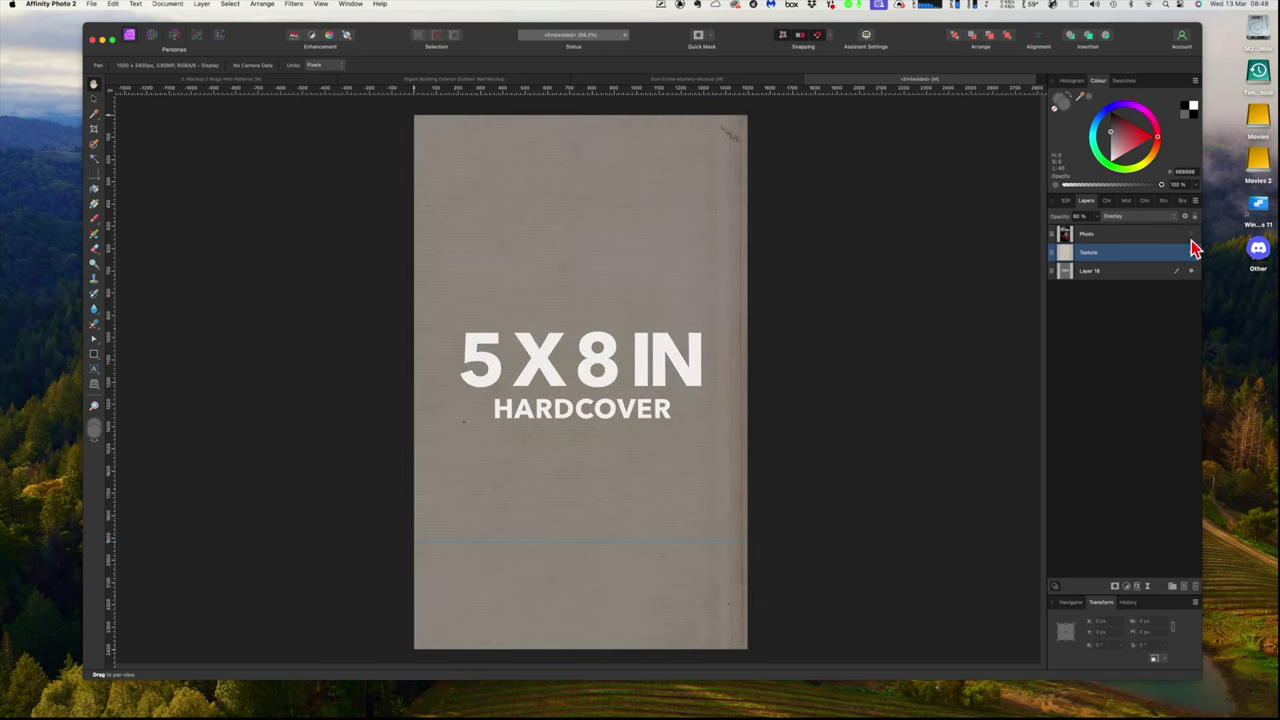
left_click(1191, 235)
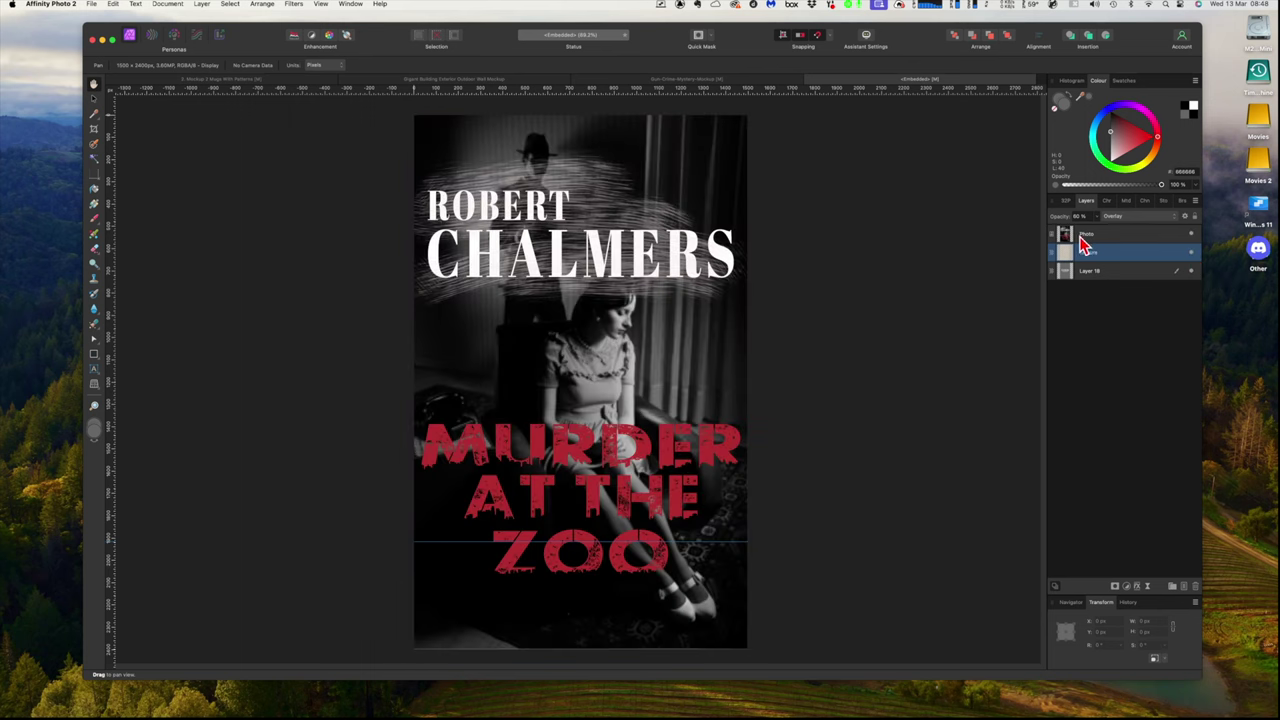
left_click(1068, 236)
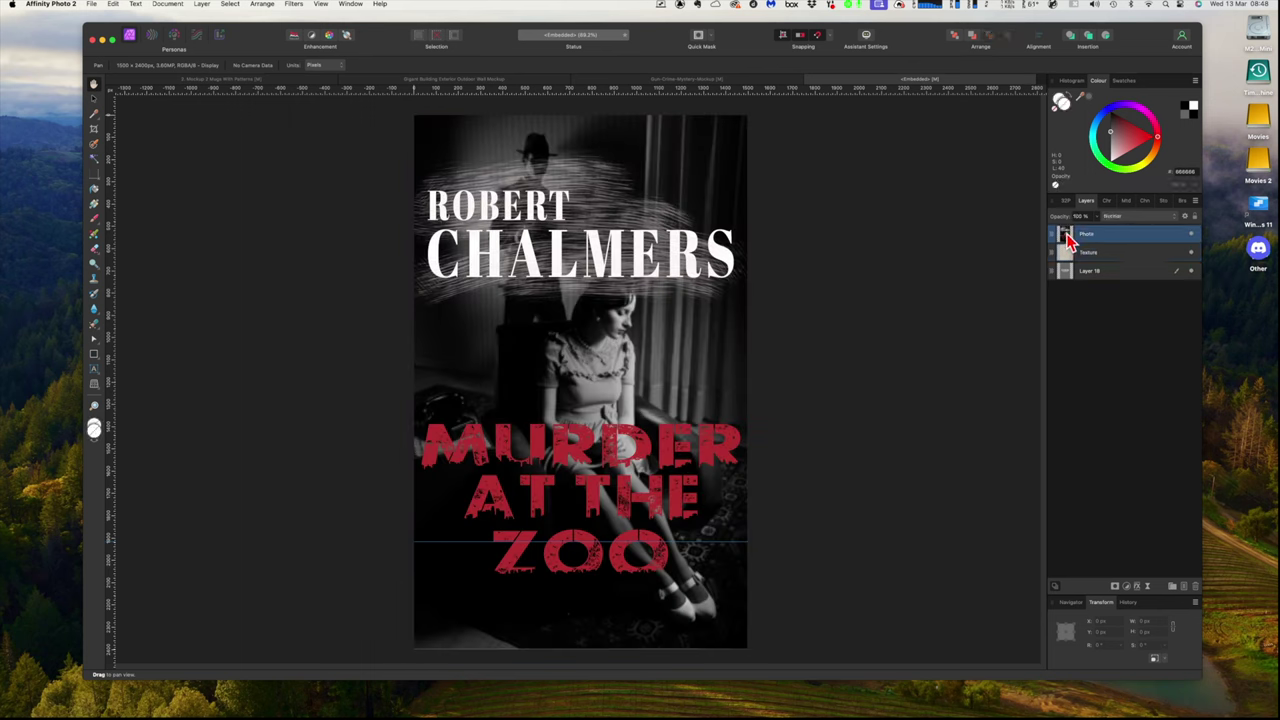
left_click(94, 100)
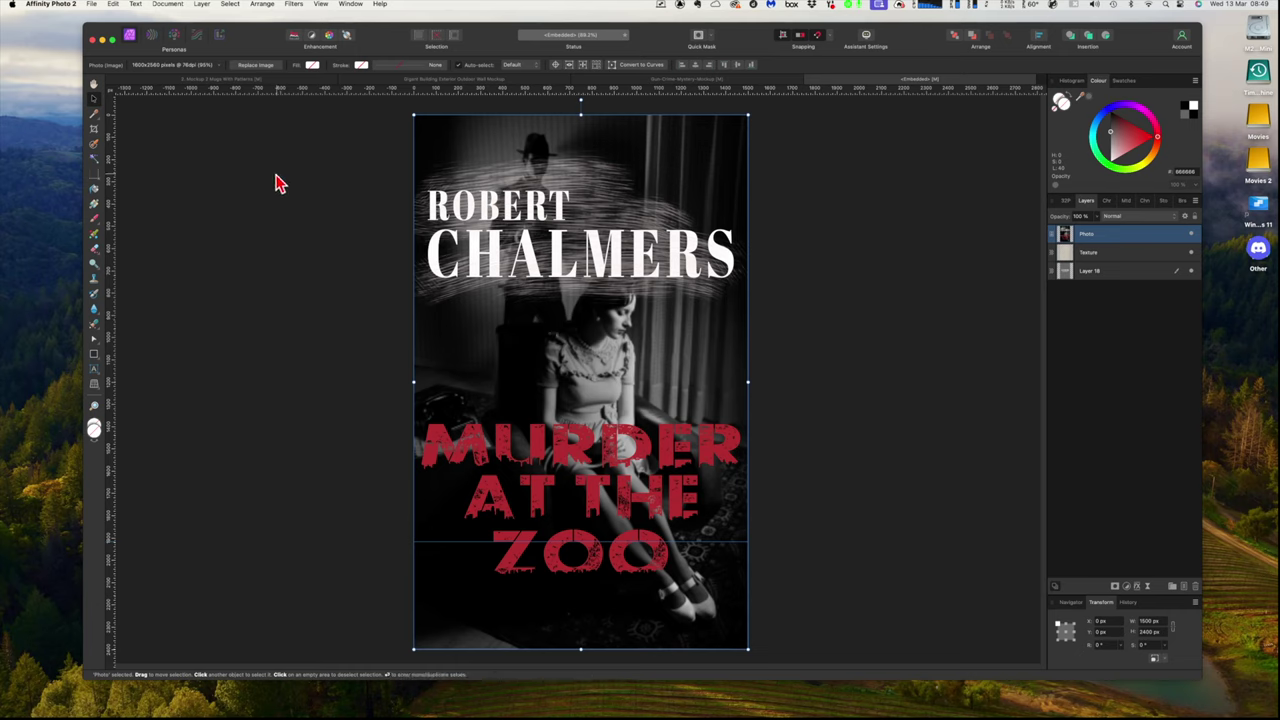
Step: Close the embedded Cover document via File > Close to return to the book mockup
left_click(91, 5)
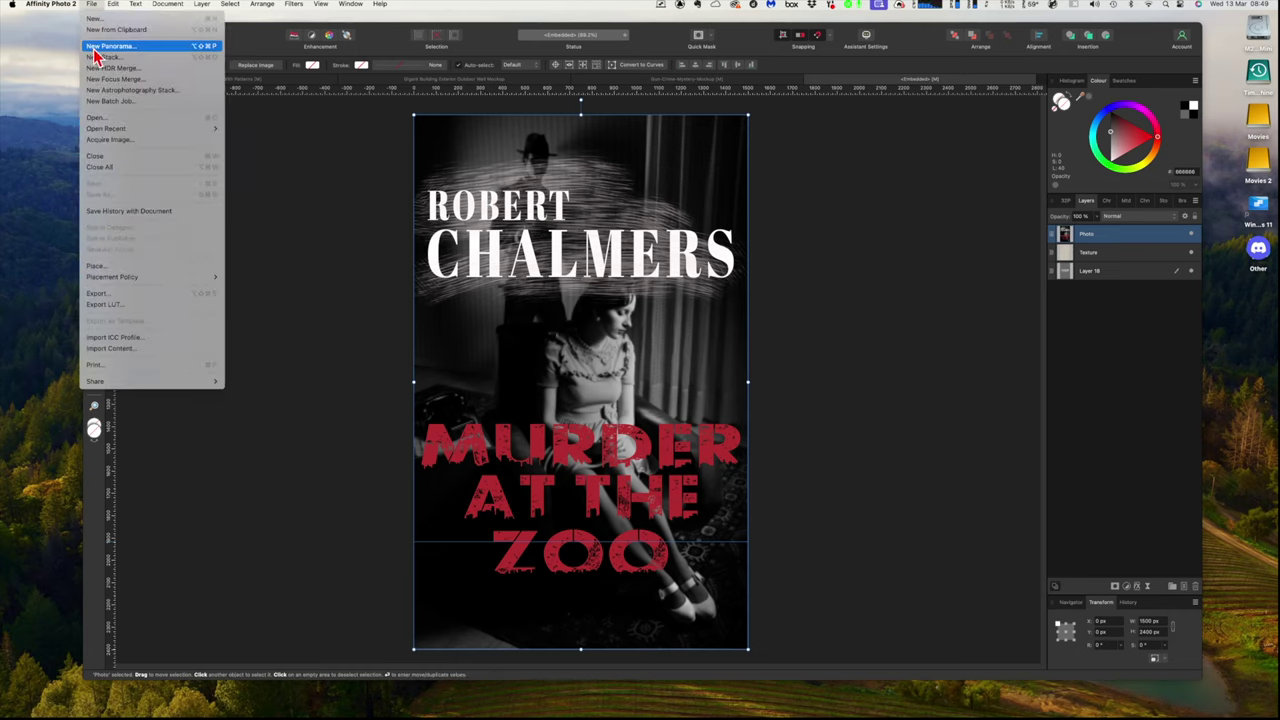
left_click(128, 158)
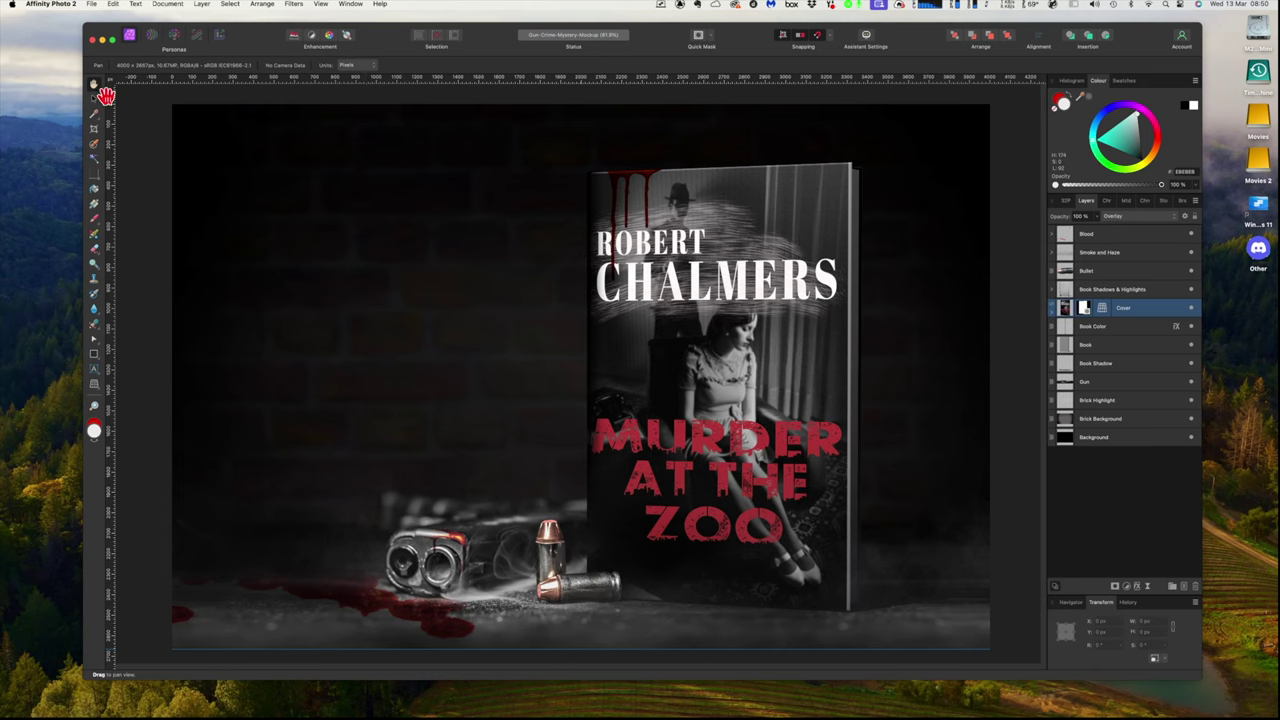
left_click(94, 100)
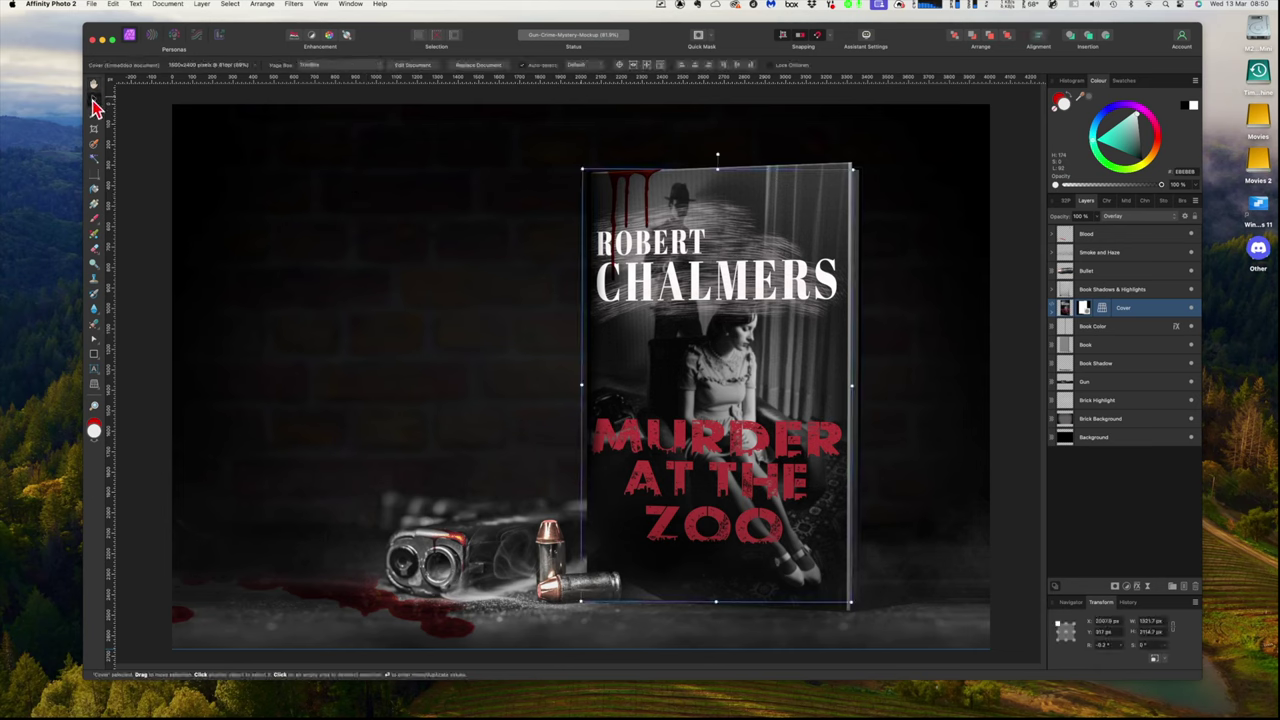
left_click(325, 220)
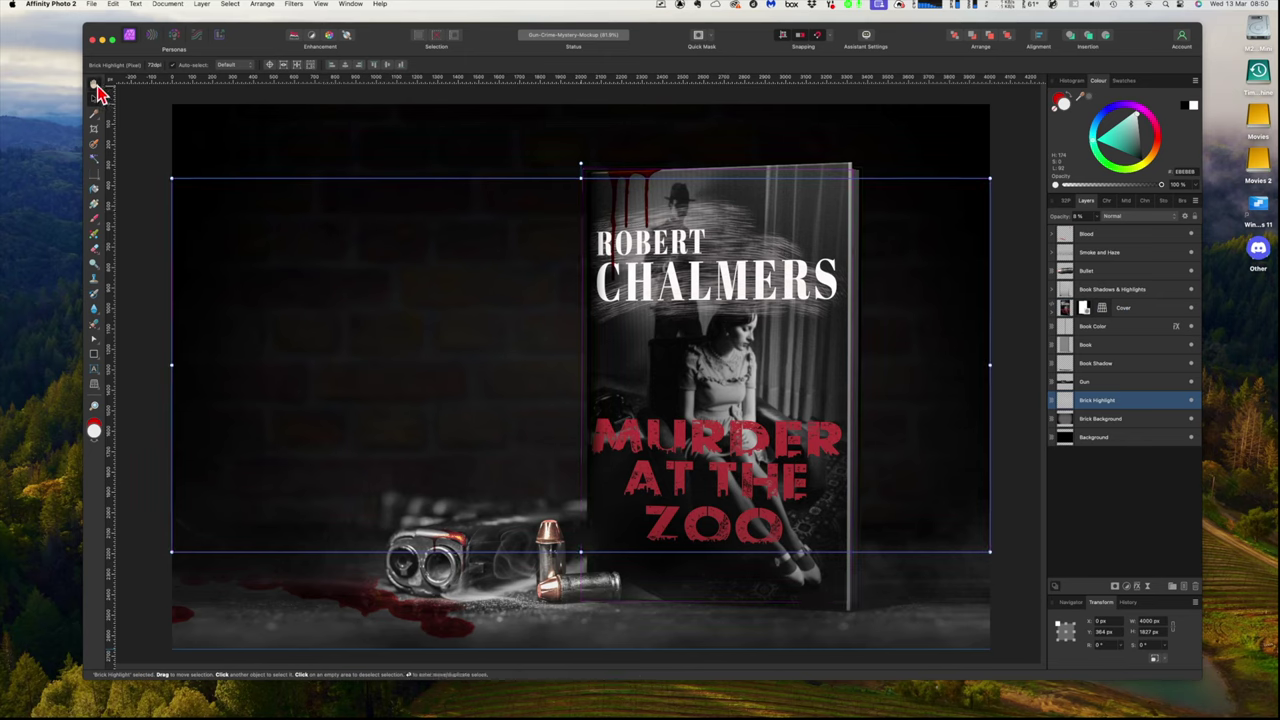
left_click(94, 84)
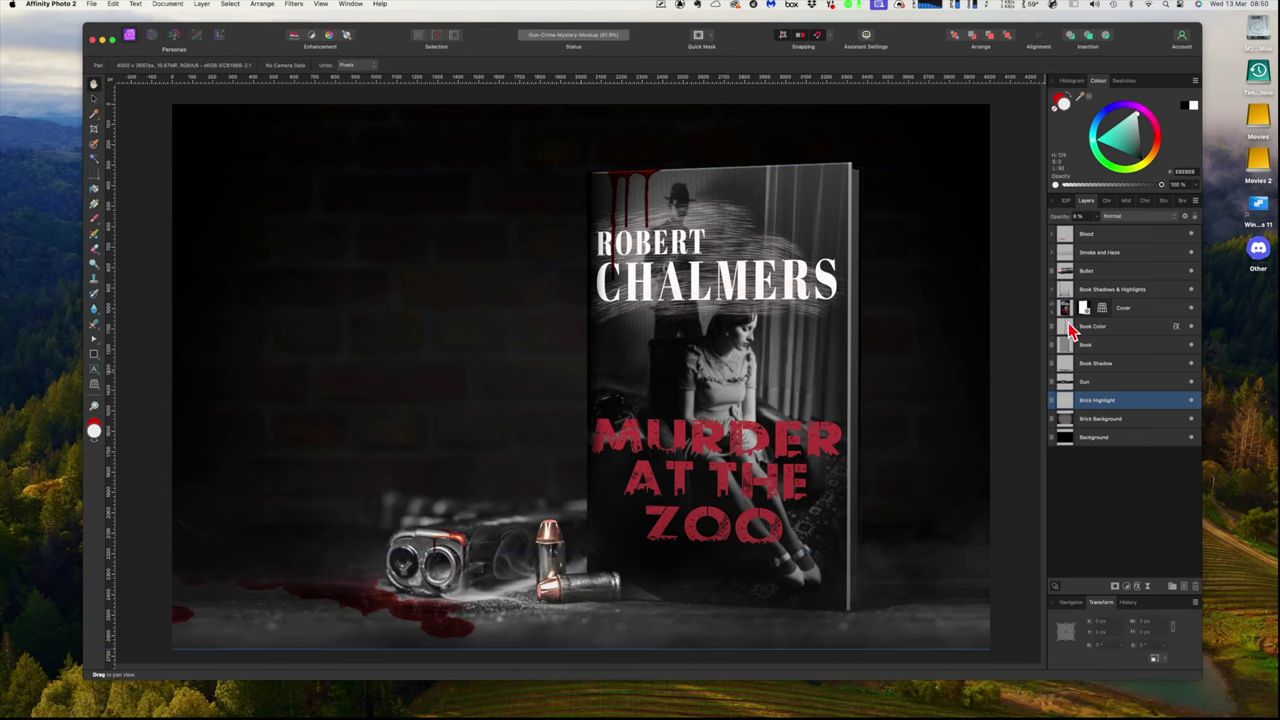
left_click(1066, 310)
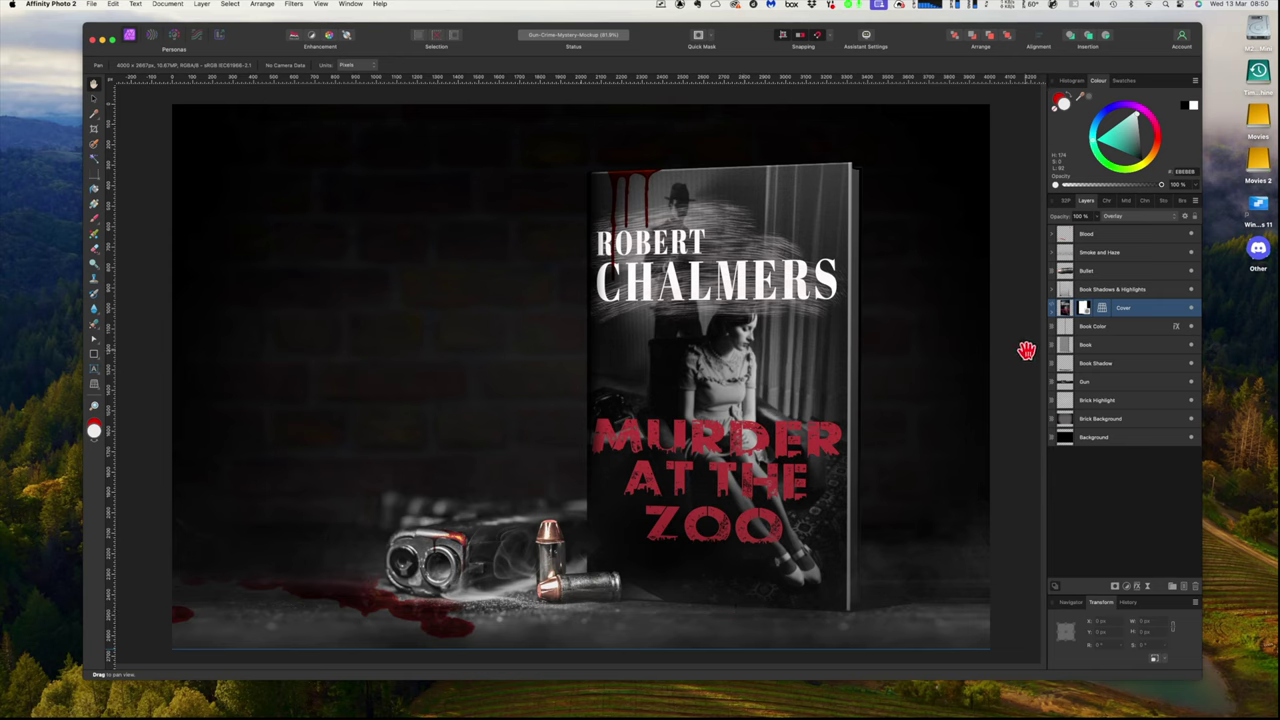
left_click(1108, 330)
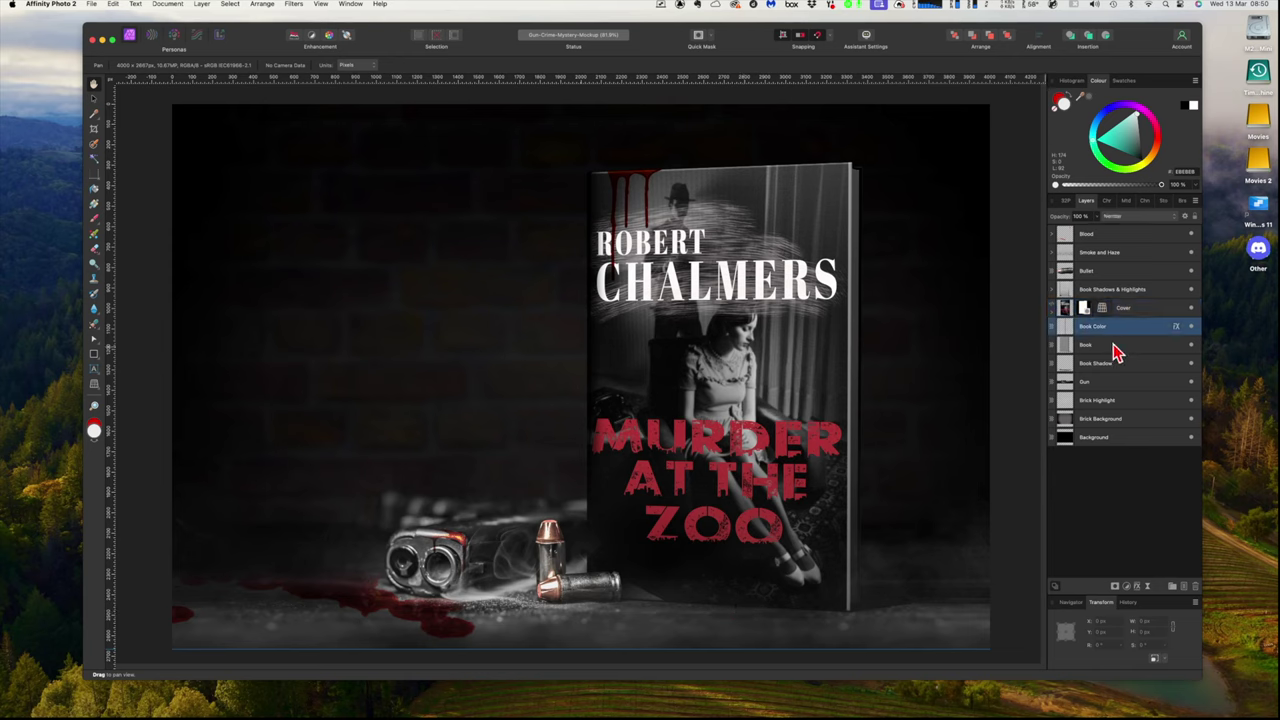
left_click(1121, 366)
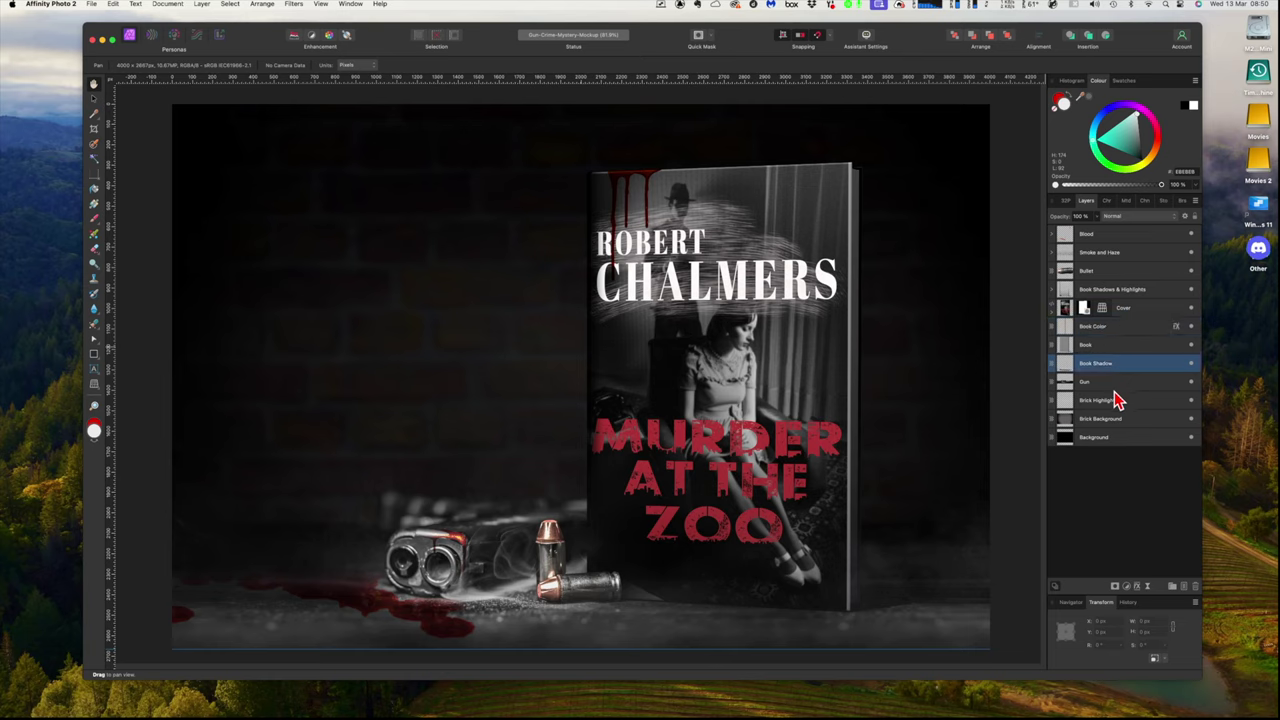
left_click(1102, 388)
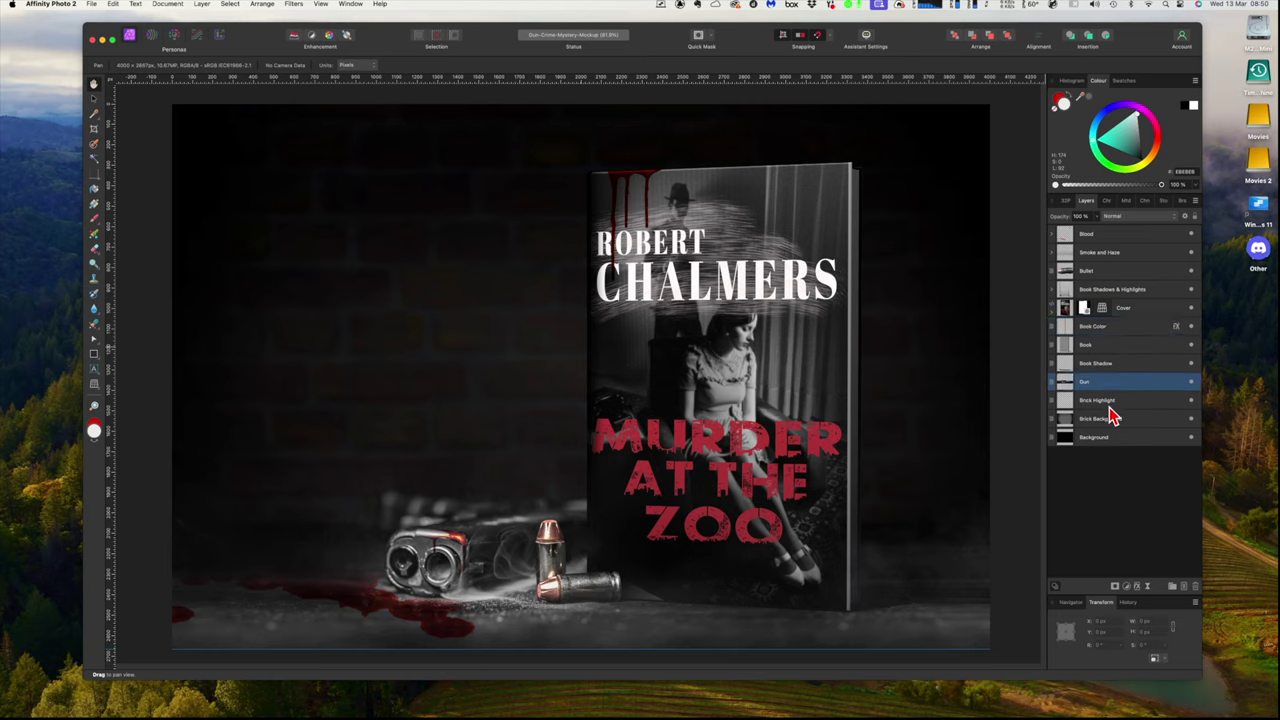
left_click(1110, 406)
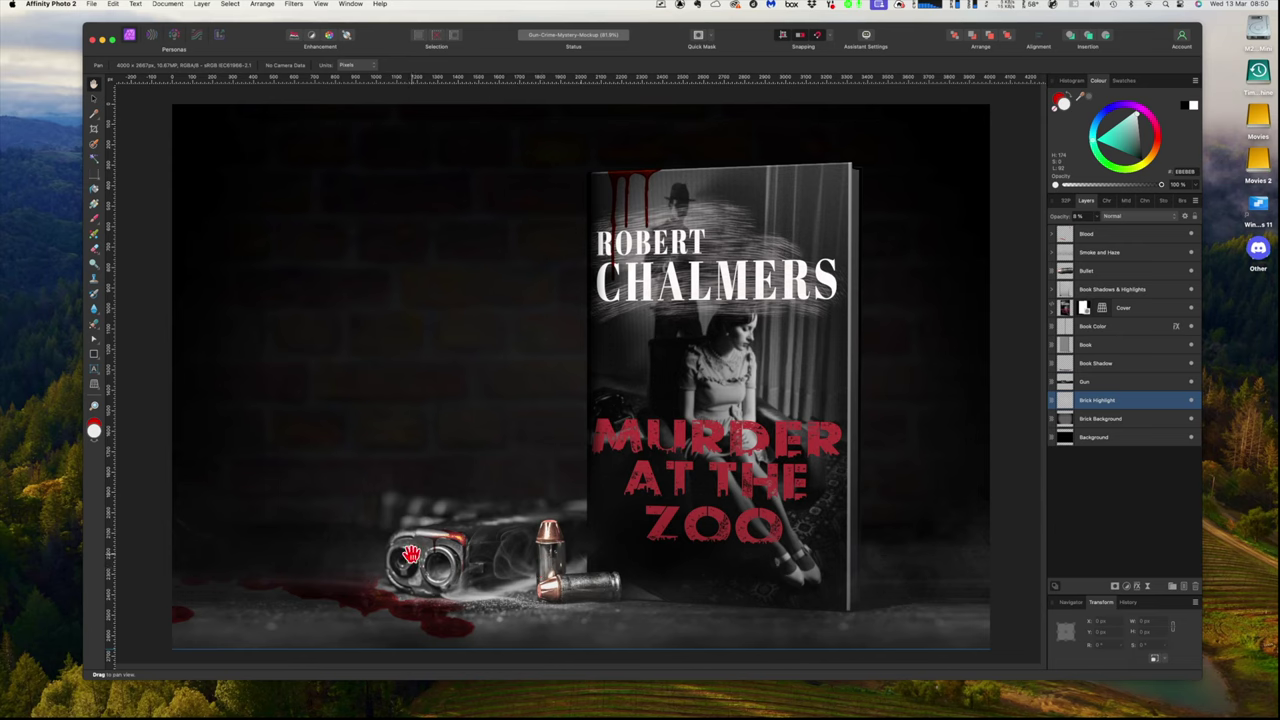